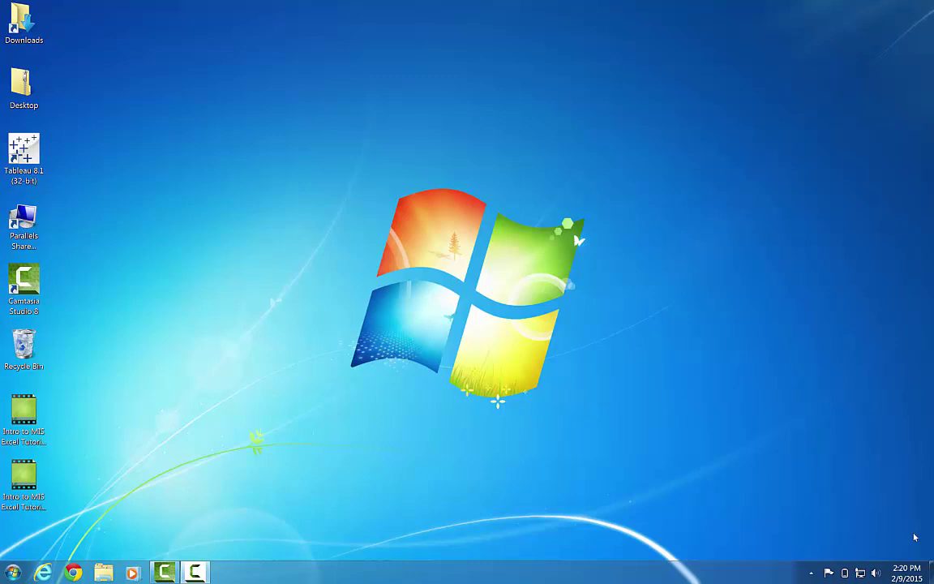
# Step: Launch Excel 2013 from the Start menu's list of programs
pyautogui.click(12, 572)
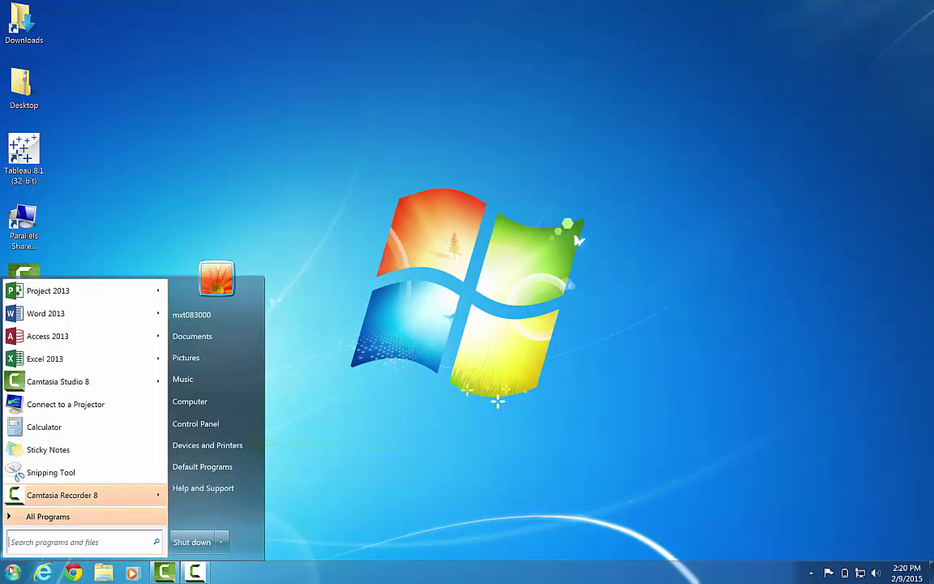
pyautogui.click(31, 366)
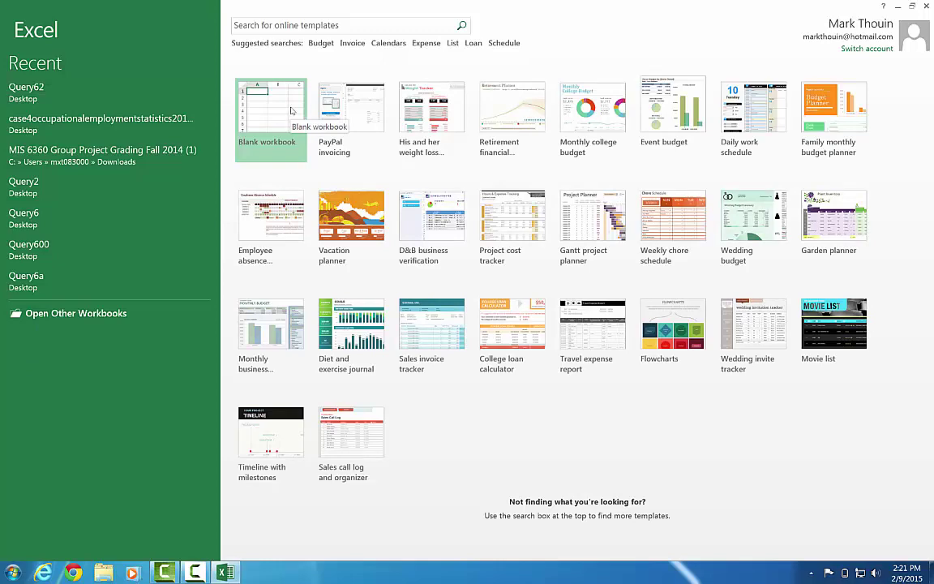
pyautogui.click(290, 108)
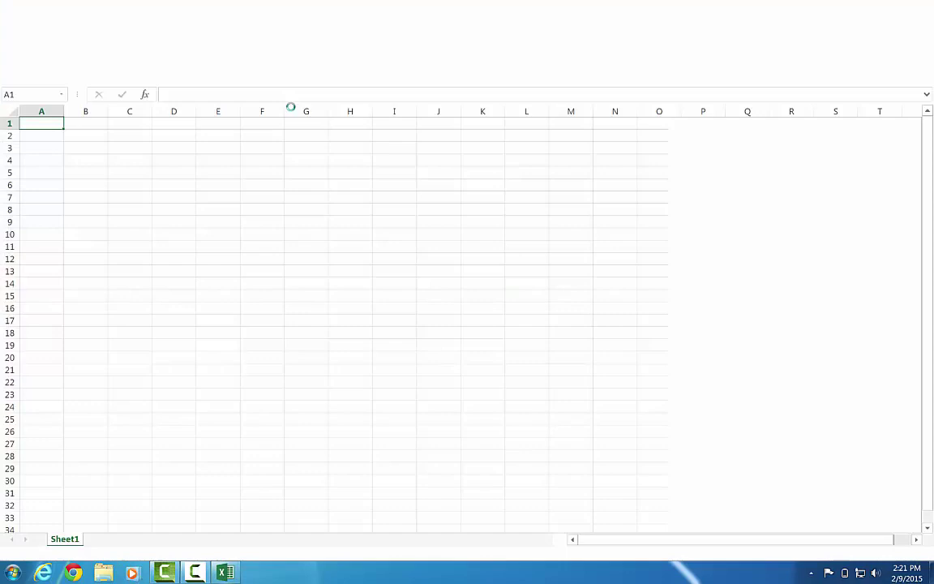
pyautogui.click(290, 108)
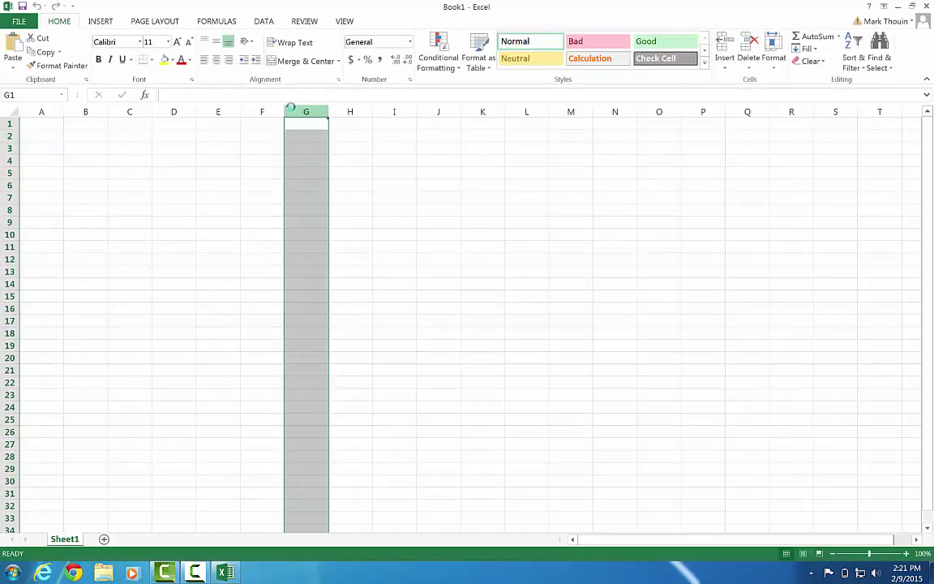
pyautogui.click(265, 139)
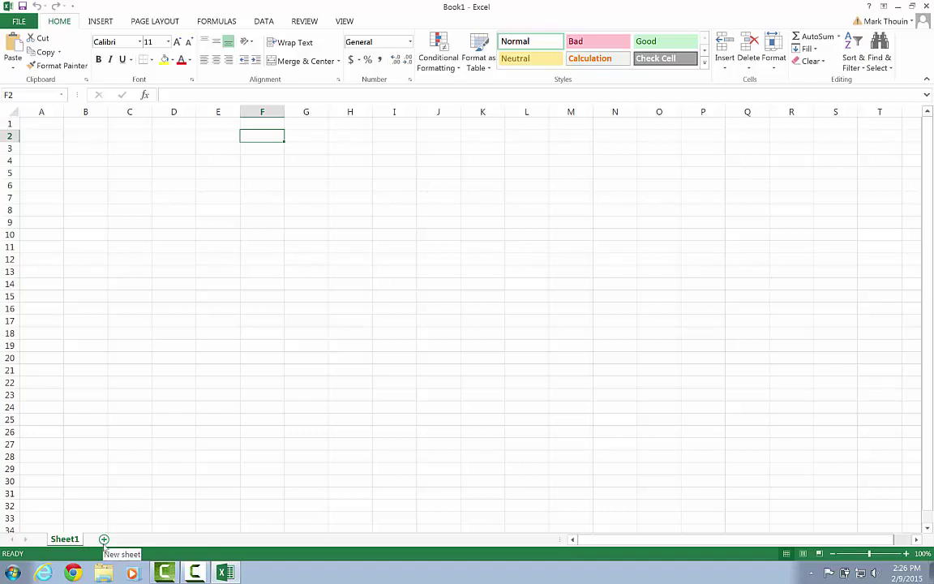
# Step: Add a new Sheet2 to the workbook, then return to Sheet1
pyautogui.click(104, 539)
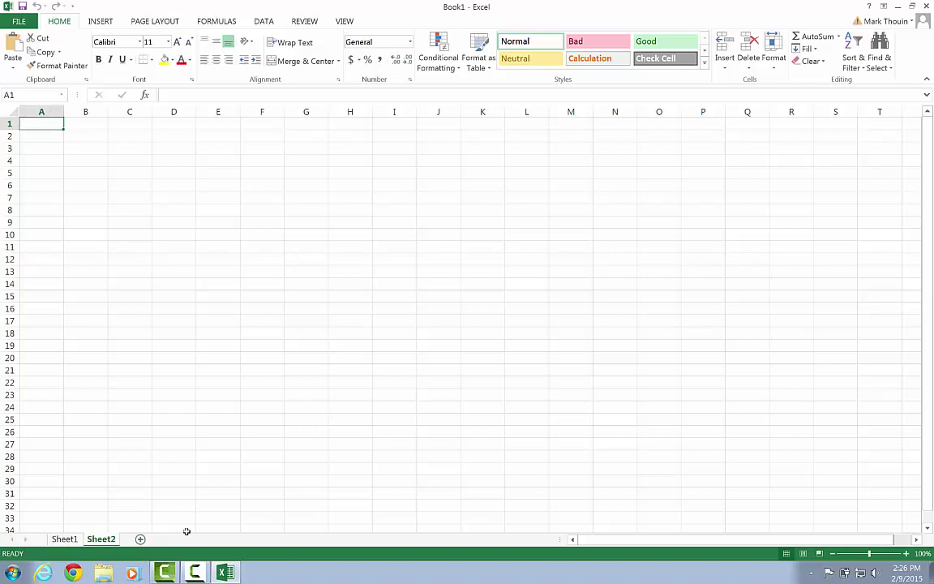
pyautogui.click(71, 539)
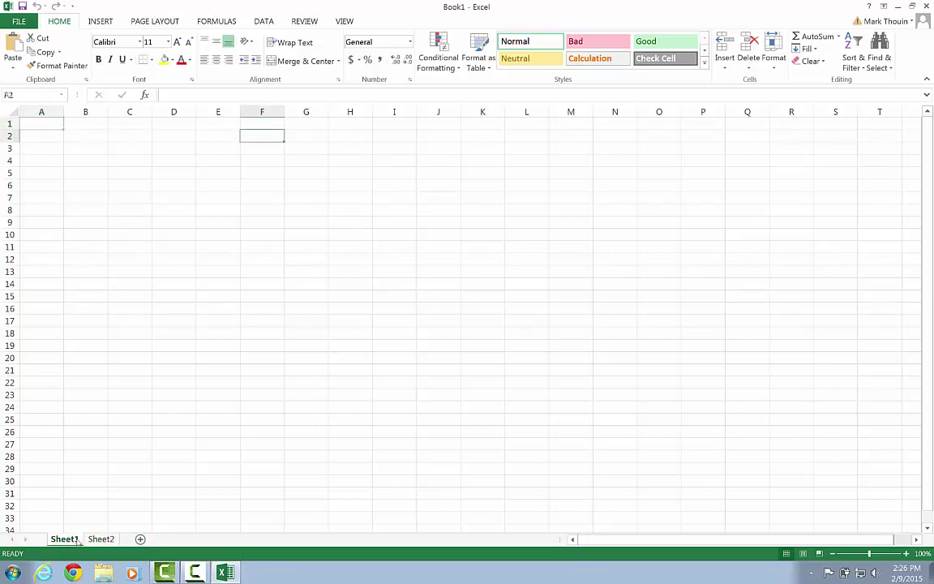
pyautogui.click(101, 539)
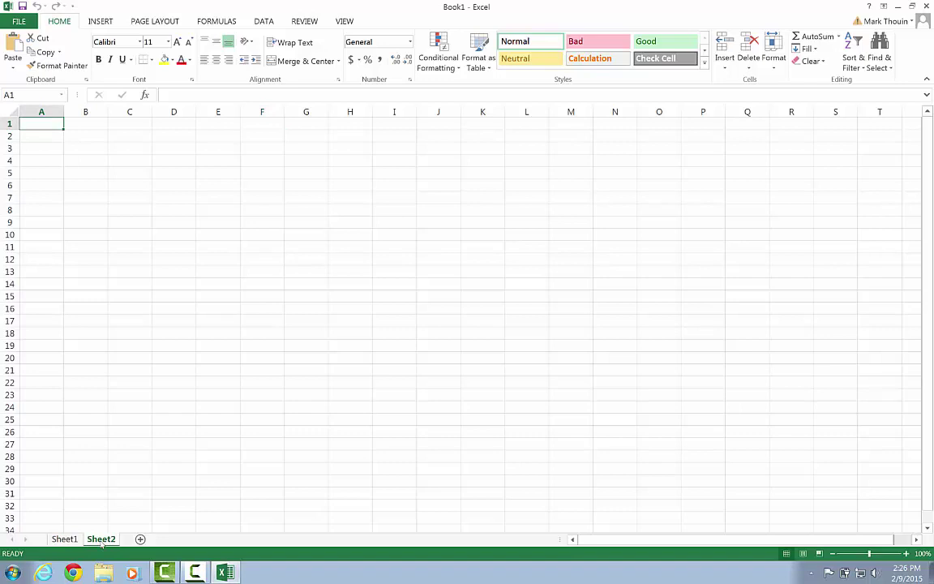
pyautogui.click(70, 540)
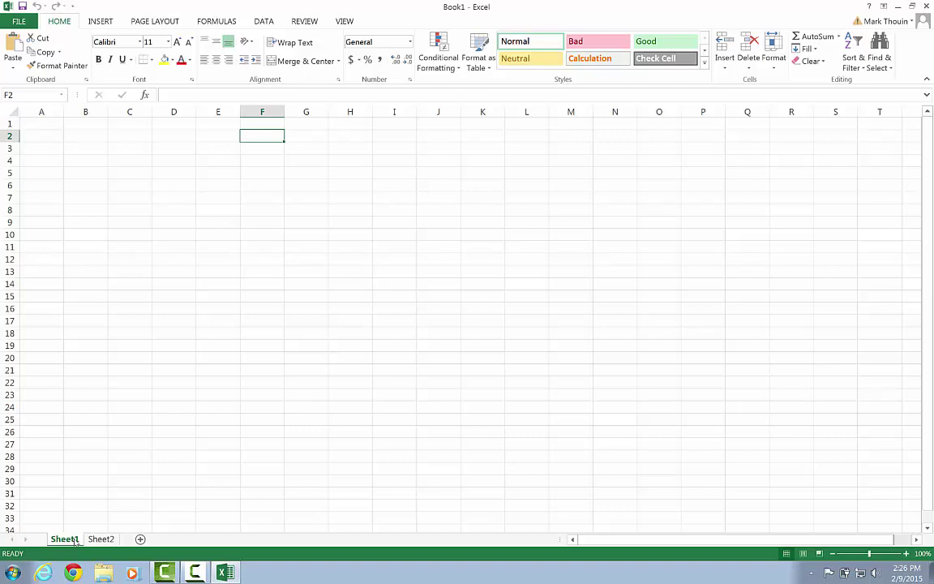
# Step: Rename Sheet1 to 'Class Example'
pyautogui.rightClick(74, 541)
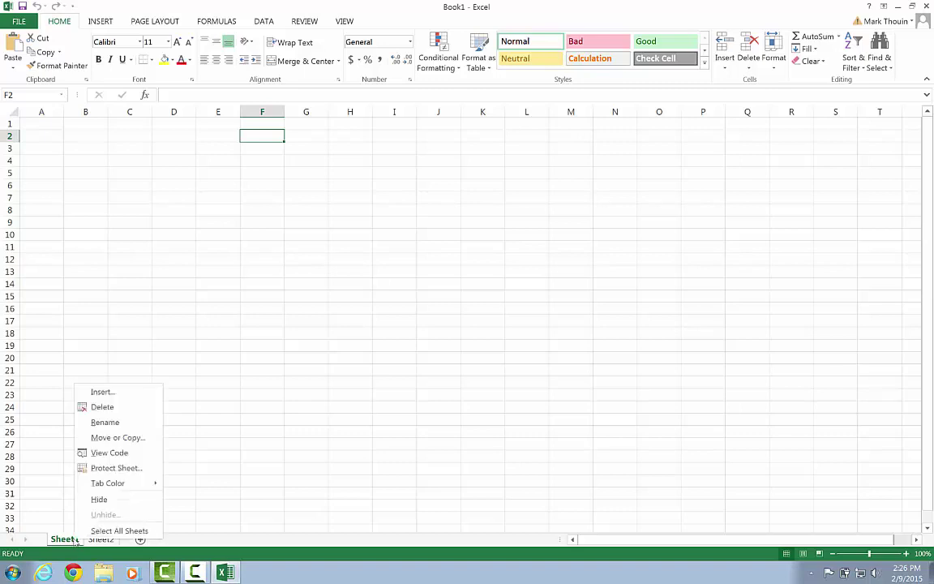
pyautogui.click(105, 423)
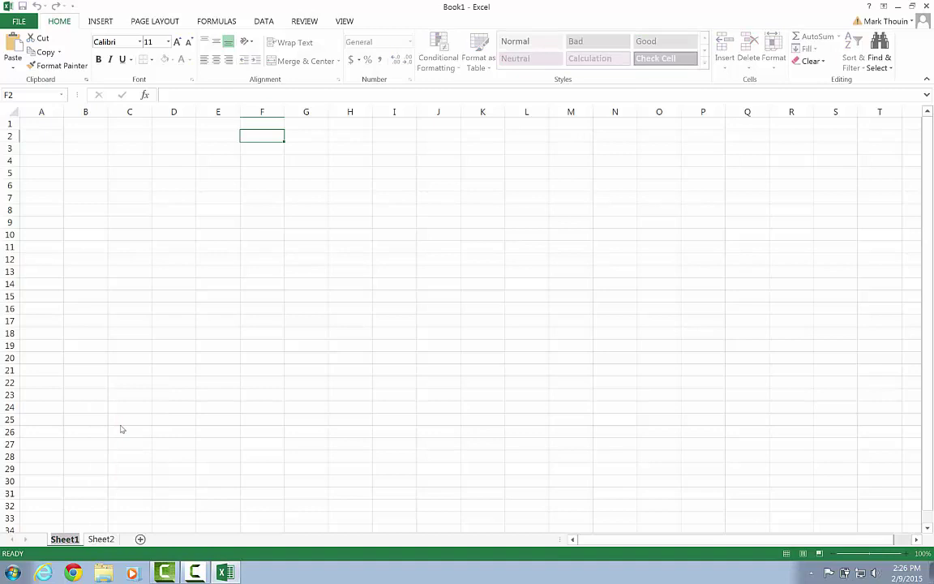
pyautogui.write('Table')
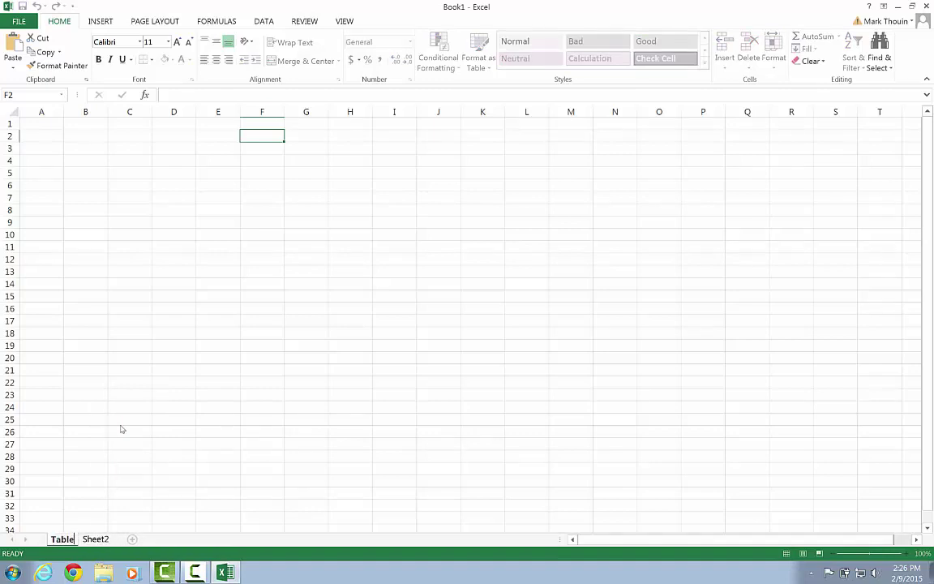
pyautogui.write(' of Contents')
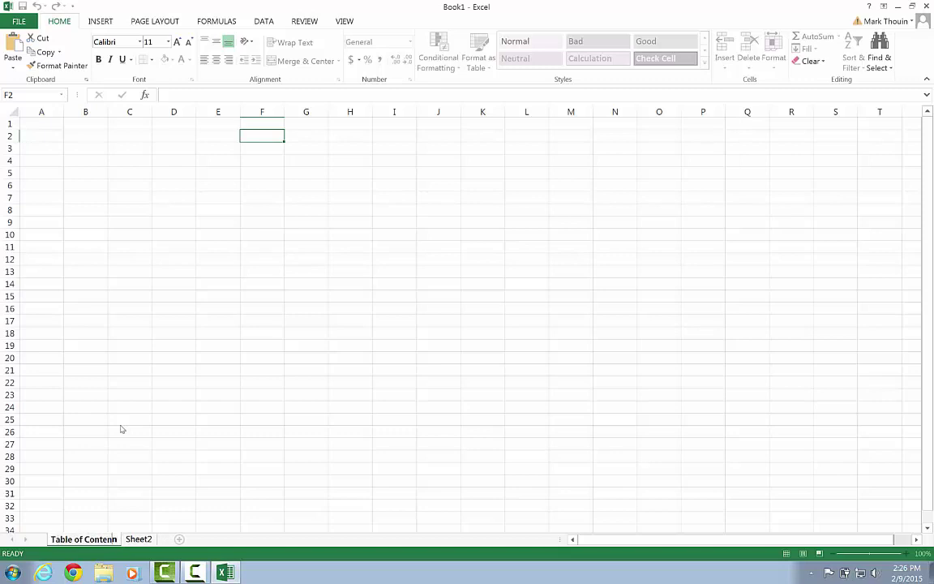
pyautogui.press('BackSpace')
pyautogui.press('BackSpace')
pyautogui.press('BackSpace')
pyautogui.press('BackSpace')
pyautogui.press('BackSpace')
pyautogui.press('BackSpace')
pyautogui.press('BackSpace')
pyautogui.press('BackSpace')
pyautogui.press('BackSpace')
pyautogui.press('BackSpace')
pyautogui.press('BackSpace')
pyautogui.press('BackSpace')
pyautogui.press('BackSpace')
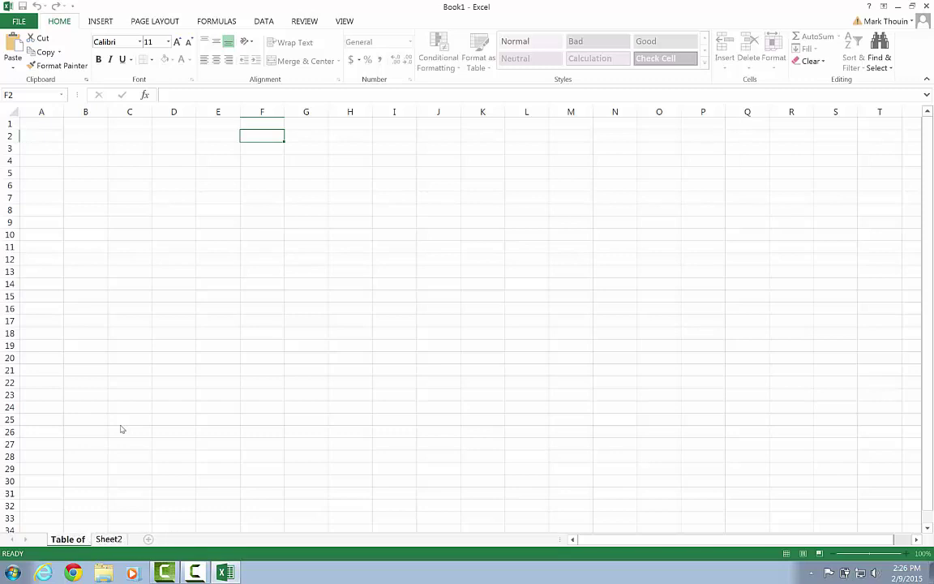
pyautogui.press('BackSpace')
pyautogui.press('BackSpace')
pyautogui.press('BackSpace')
pyautogui.press('BackSpace')
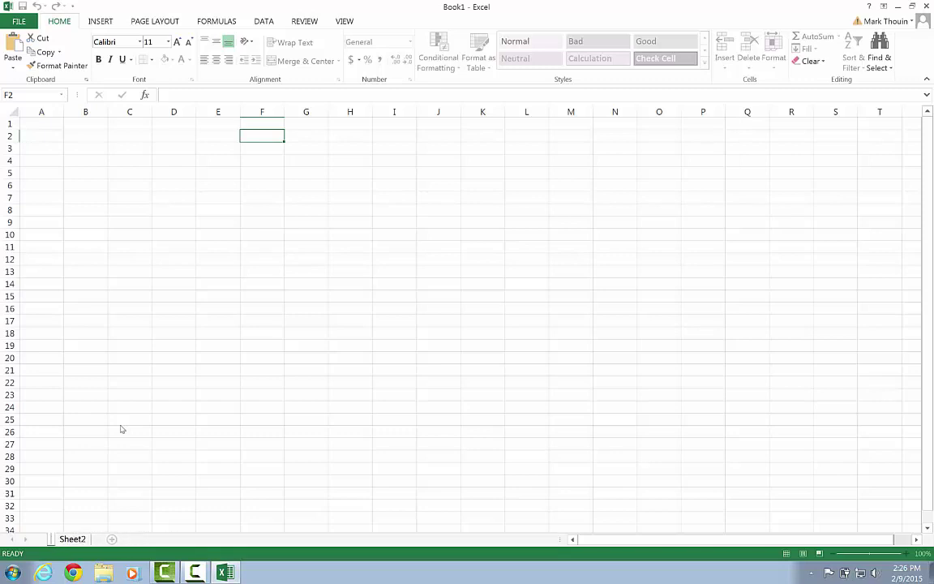
pyautogui.write('Class Exa')
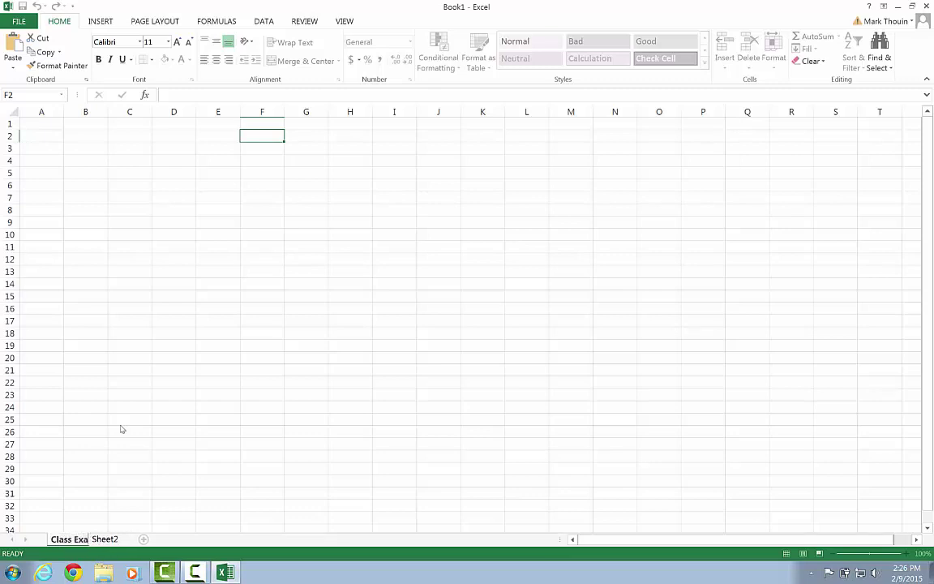
pyautogui.write('mple')
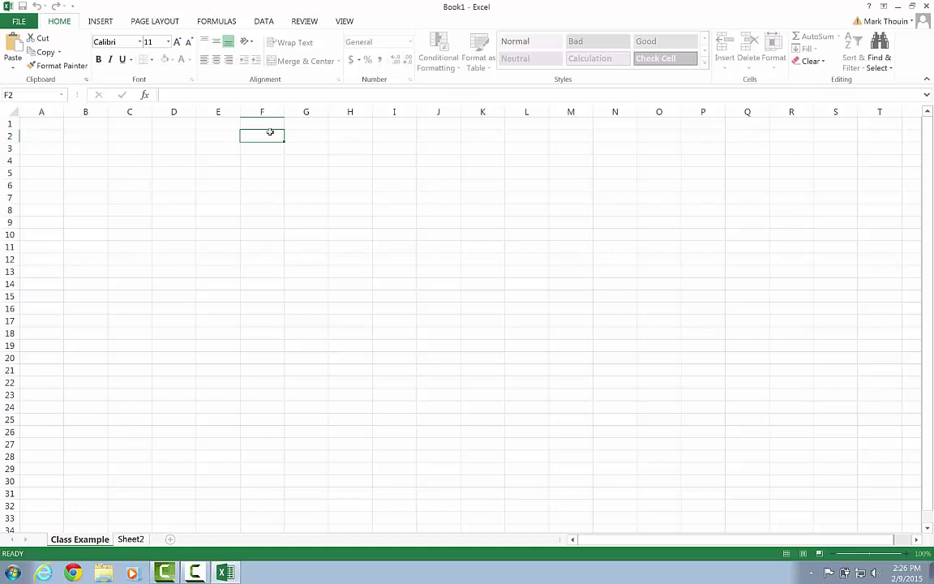
pyautogui.click(270, 132)
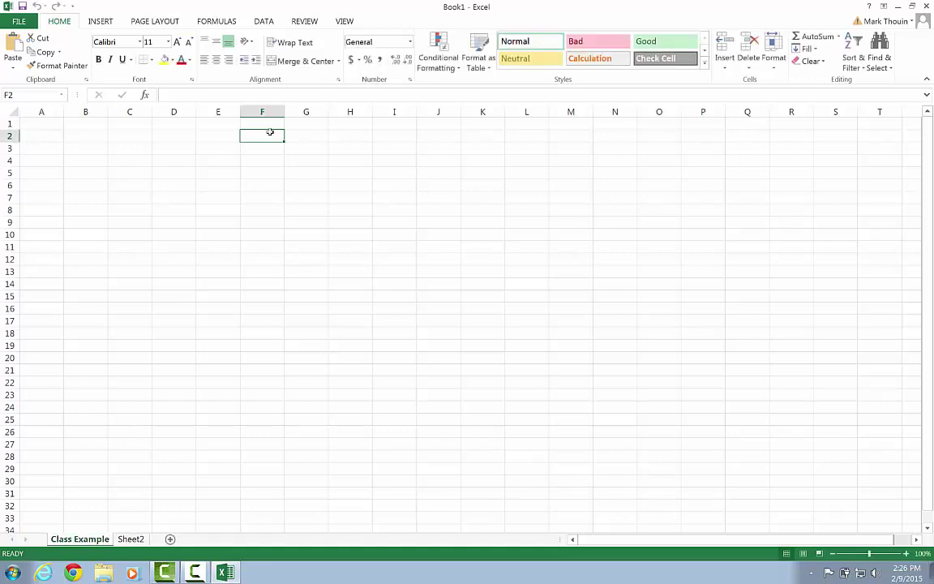
# Step: Enter 12 in F2, put 56 in E2 of Sheet2, and return to Class Example
pyautogui.write('12')
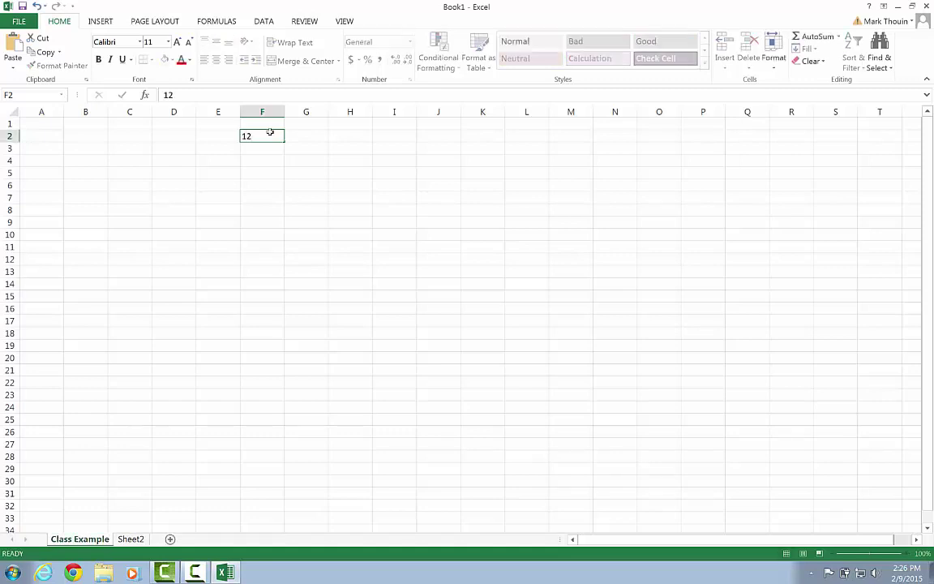
pyautogui.press('Return')
pyautogui.hotkey('ctrl', 'pagedown')
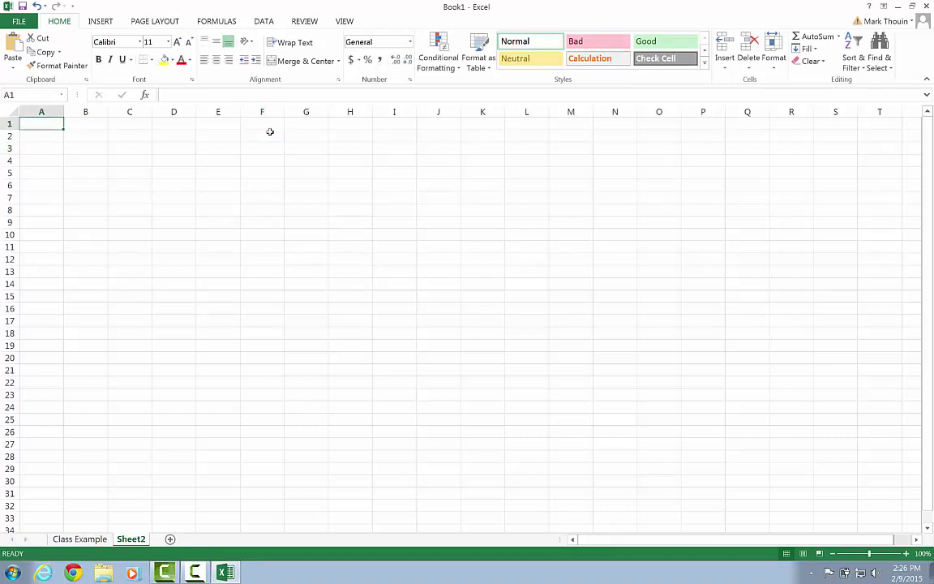
pyautogui.press('Down')
pyautogui.press('Right')
pyautogui.press('Right')
pyautogui.press('Right')
pyautogui.press('Right')
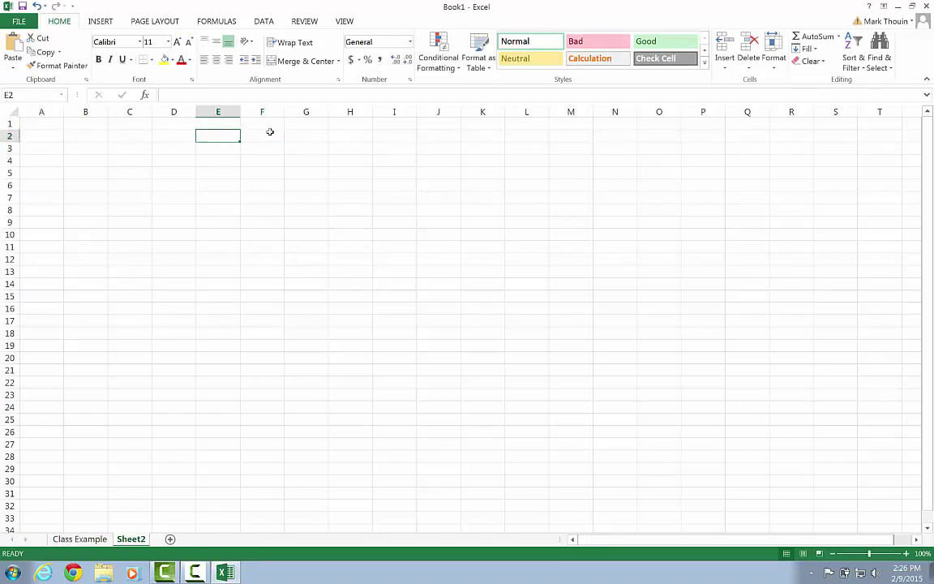
pyautogui.write('56')
pyautogui.press('Return')
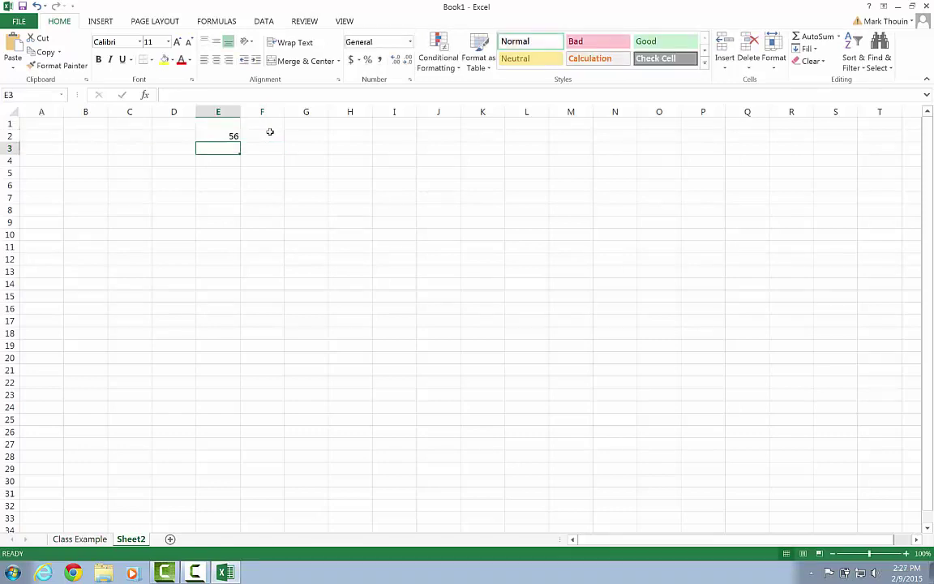
pyautogui.hotkey('ctrl', 'pageup')
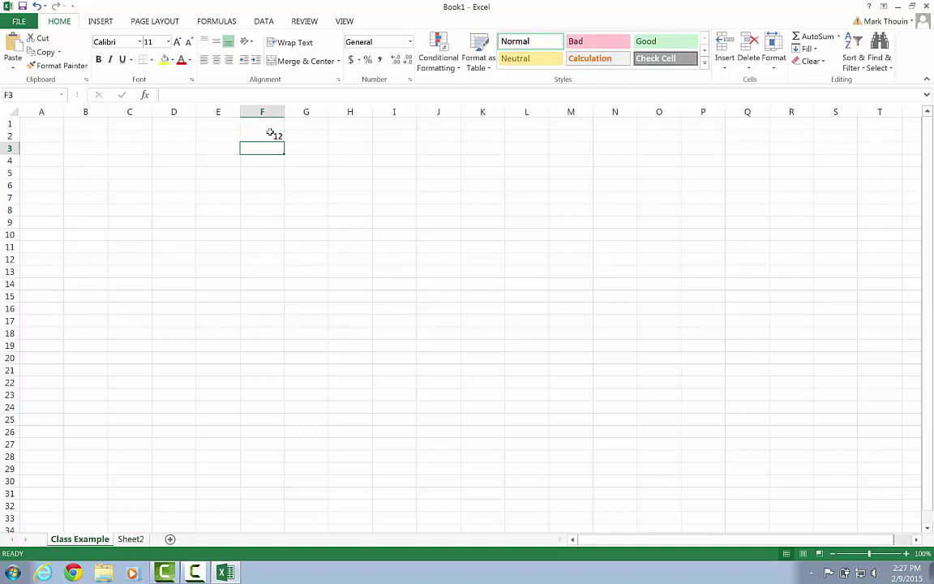
pyautogui.press('Up')
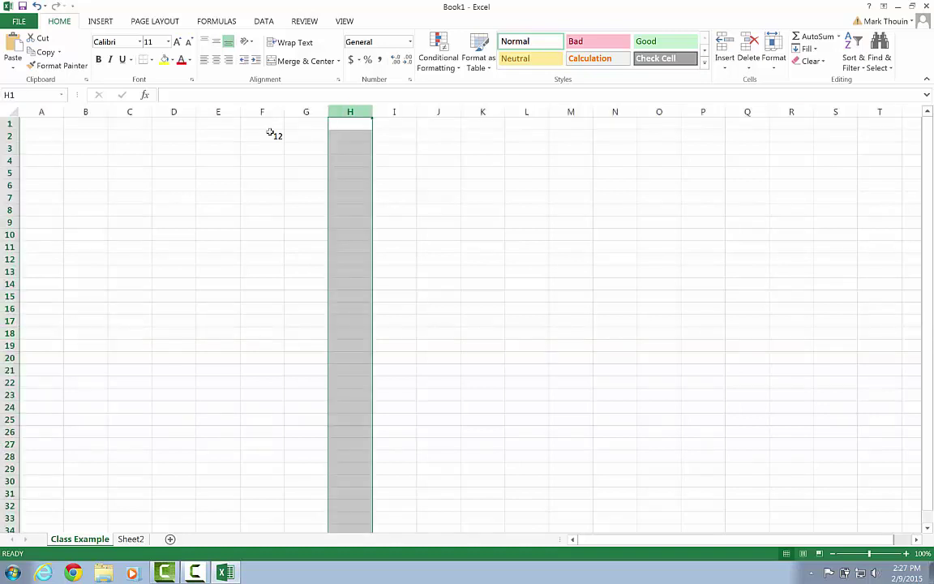
pyautogui.click(270, 132)
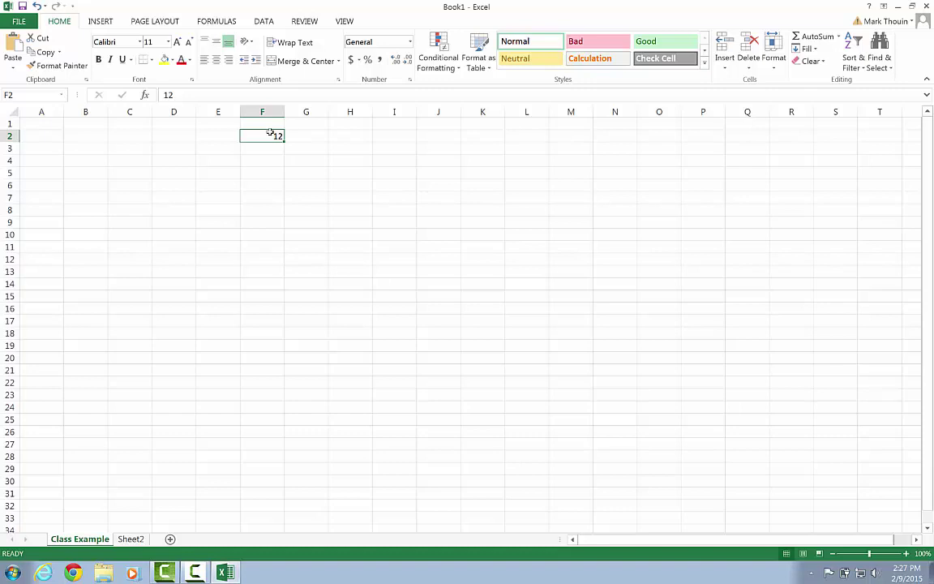
pyautogui.press('Right')
pyautogui.press('Right')
pyautogui.press('Right')
pyautogui.press('Down')
pyautogui.press('Down')
pyautogui.press('Down')
pyautogui.press('Down')
pyautogui.press('Down')
pyautogui.press('Down')
pyautogui.press('Down')
pyautogui.press('Down')
pyautogui.press('Down')
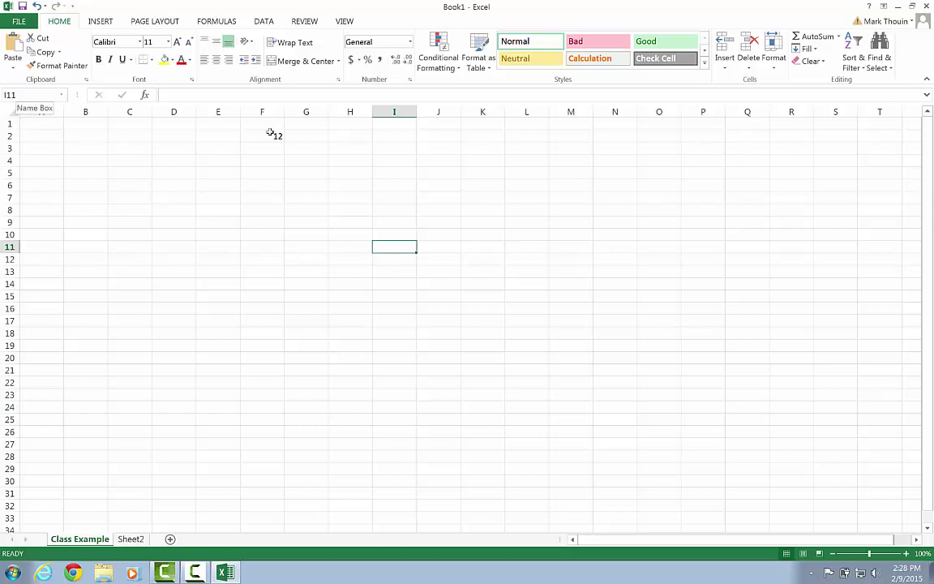
pyautogui.press('Left')
pyautogui.press('Left')
pyautogui.press('Left')
pyautogui.press('Up')
pyautogui.press('Up')
pyautogui.hotkey('shift', 'Down')
pyautogui.hotkey('shift', 'Down')
pyautogui.hotkey('shift', 'Down')
pyautogui.hotkey('shift', 'Down')
pyautogui.hotkey('shift', 'Down')
pyautogui.hotkey('shift', 'Down')
pyautogui.hotkey('shift', 'Down')
pyautogui.hotkey('shift', 'Down')
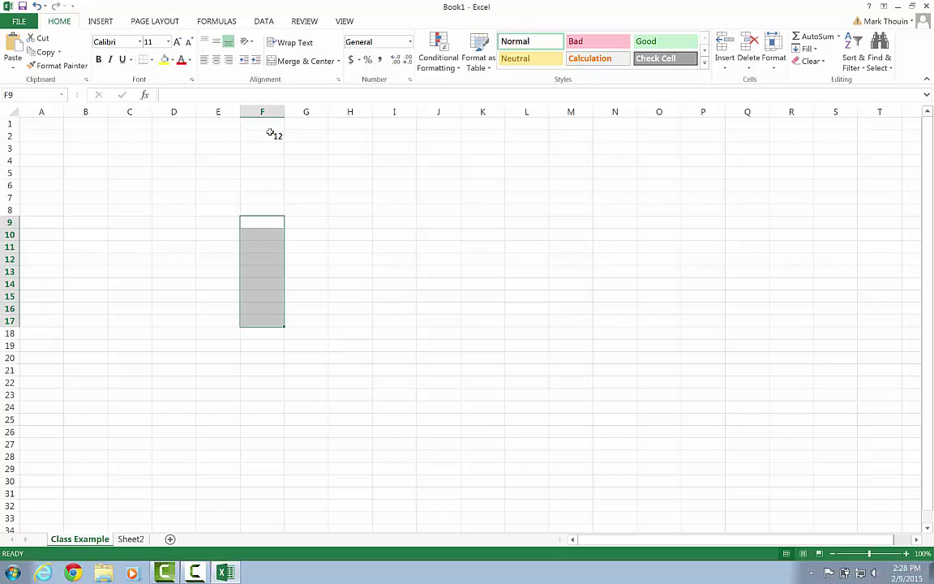
pyautogui.press('Up')
pyautogui.press('Up')
pyautogui.press('Up')
pyautogui.press('Up')
pyautogui.press('Up')
pyautogui.press('Up')
pyautogui.press('Up')
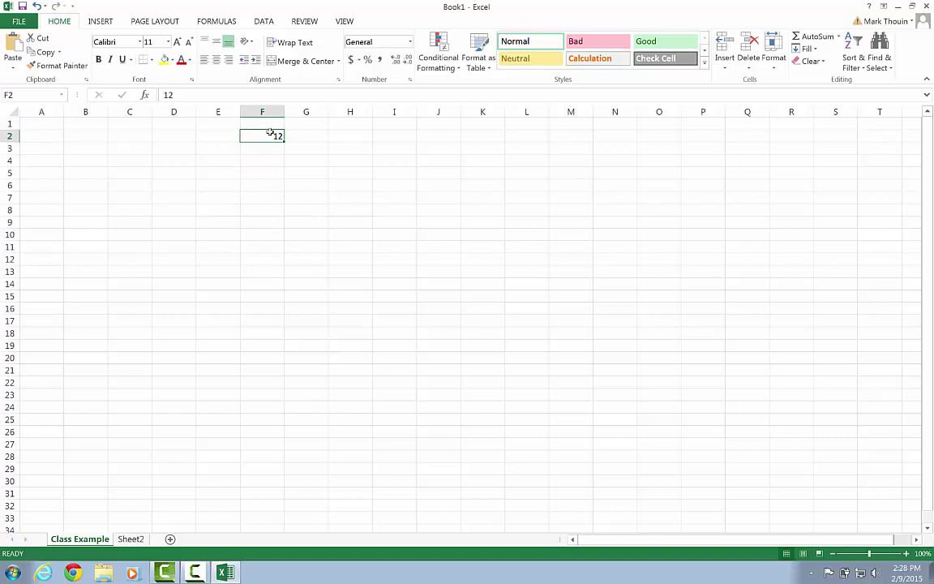
# Step: Re-enter 12 in F2, then add 36 in F3 and 48 in F4
pyautogui.press('BackSpace')
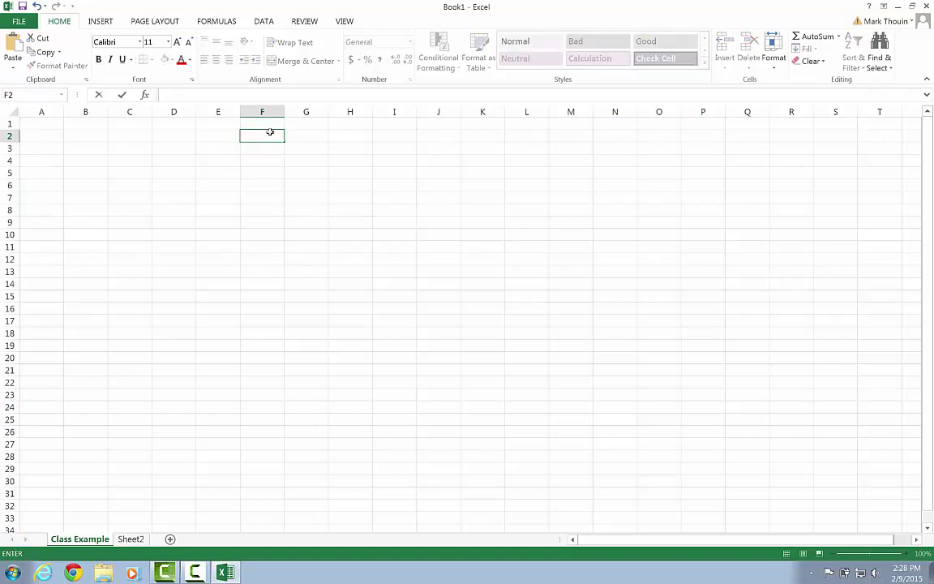
pyautogui.write('12')
pyautogui.press('Return')
pyautogui.write('3')
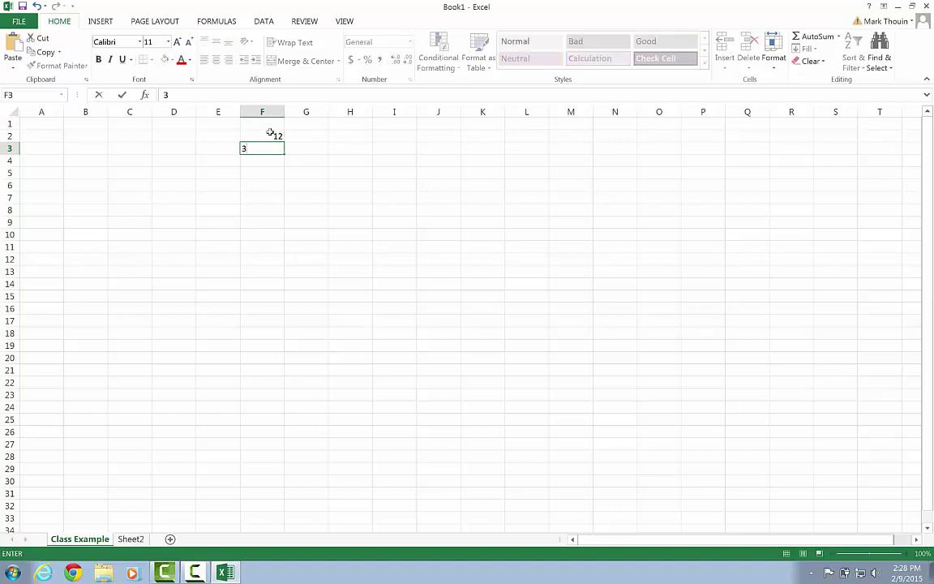
pyautogui.write('6')
pyautogui.press('Return')
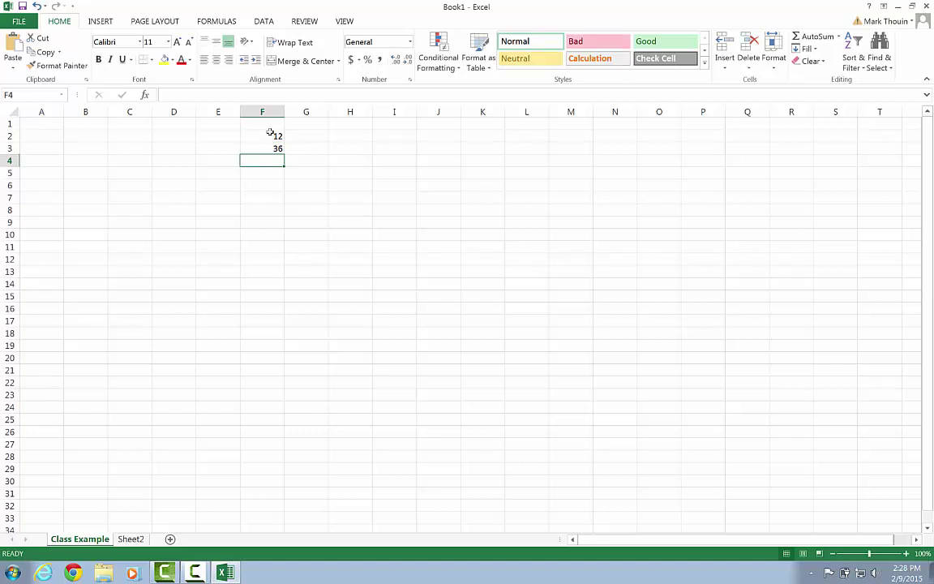
pyautogui.write('48')
pyautogui.press('Return')
pyautogui.press('Return')
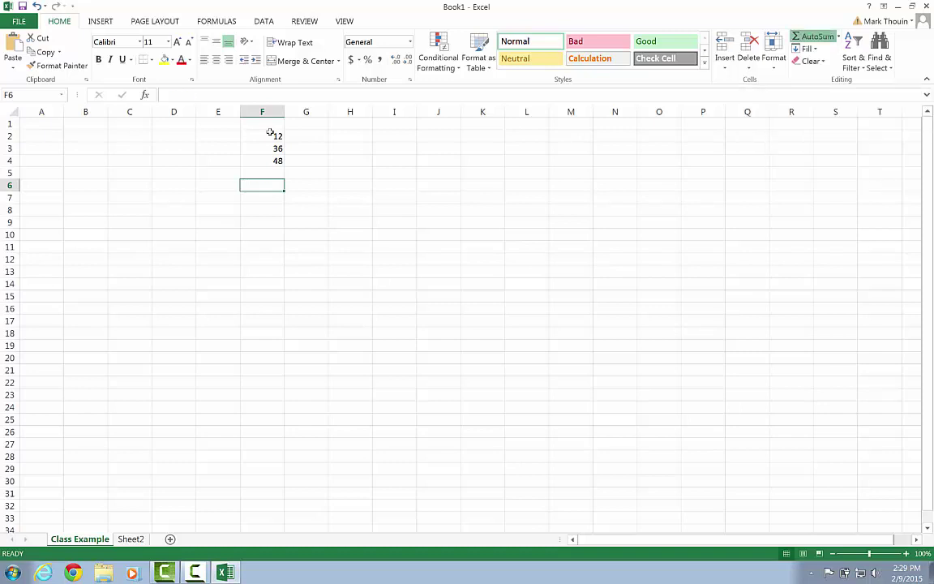
# Step: Insert an AutoSum total of F2:F5 in F6 (96) and label E6 'Total'
pyautogui.hotkey('alt', '=')
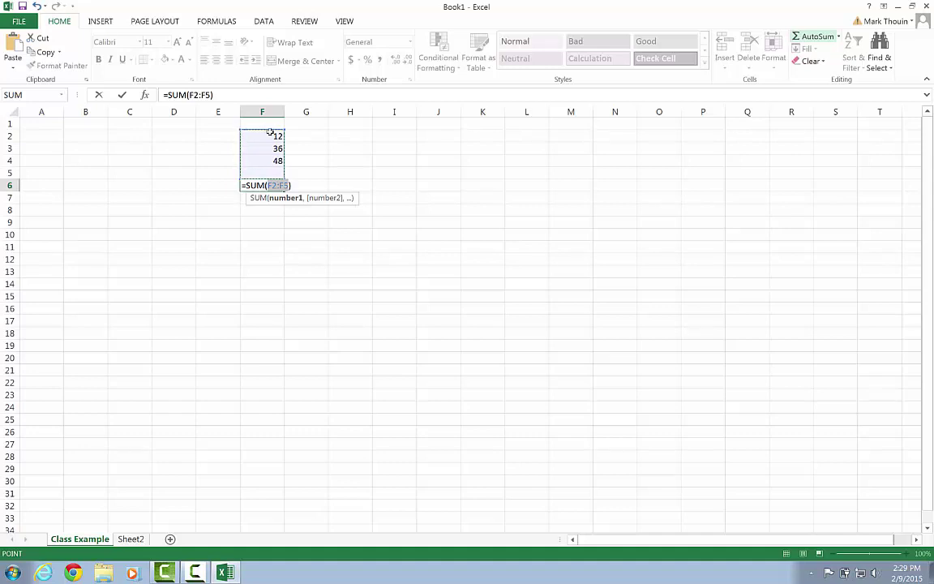
pyautogui.press('Return')
pyautogui.press('Up')
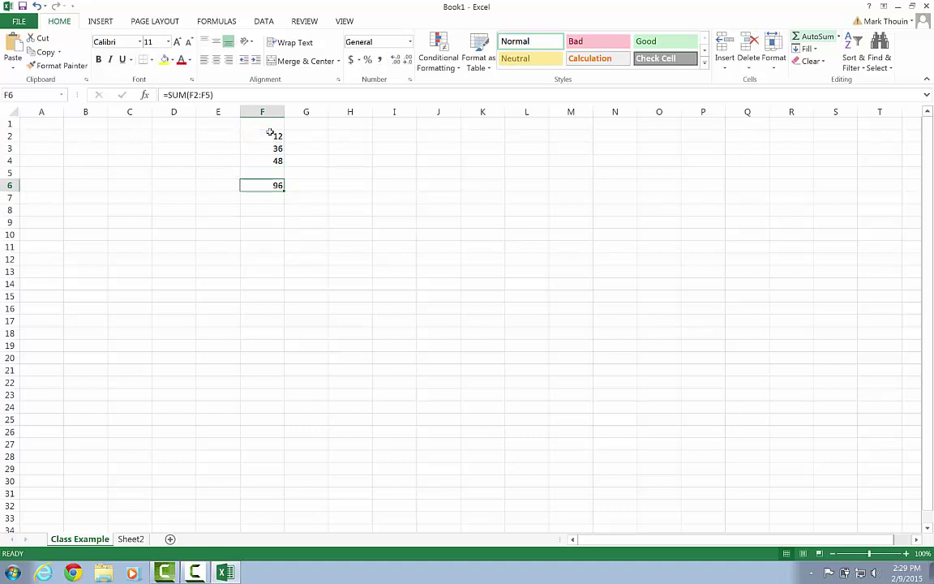
pyautogui.press('Left')
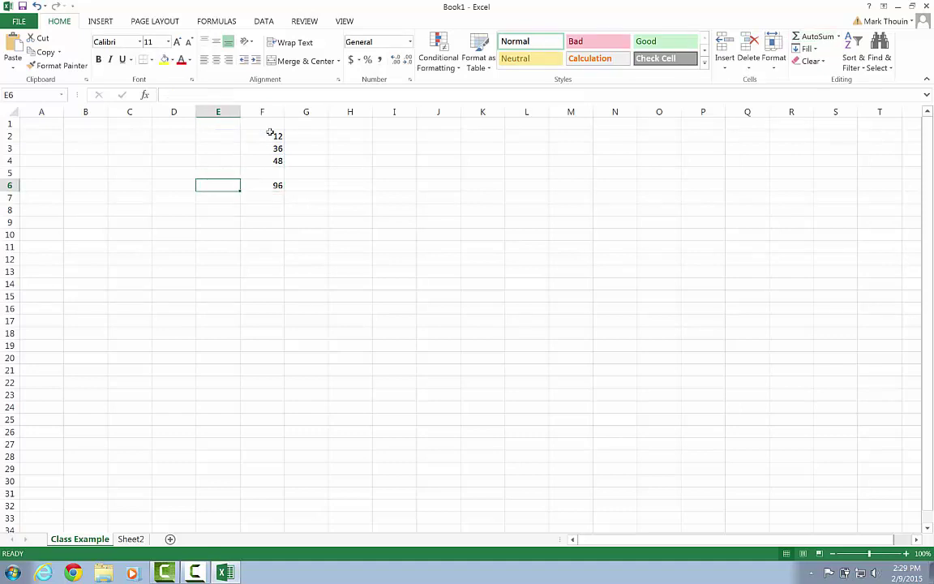
pyautogui.write('To')
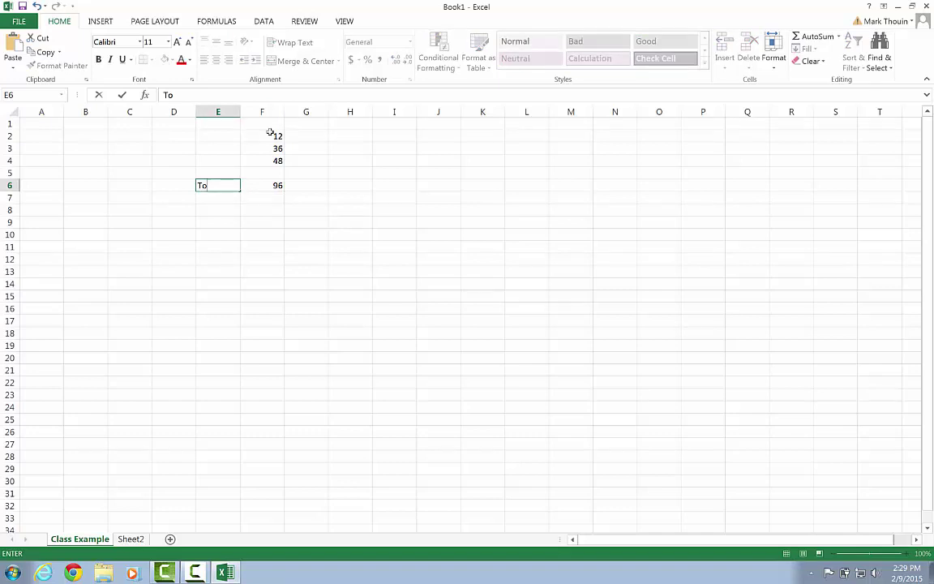
pyautogui.write('tal')
pyautogui.press('Return')
# Step: Label E2:E4 as 'Number 1', 'Number 2' and 'Number 3'
pyautogui.press('Up')
pyautogui.press('Up')
pyautogui.press('Up')
pyautogui.press('Up')
pyautogui.press('Up')
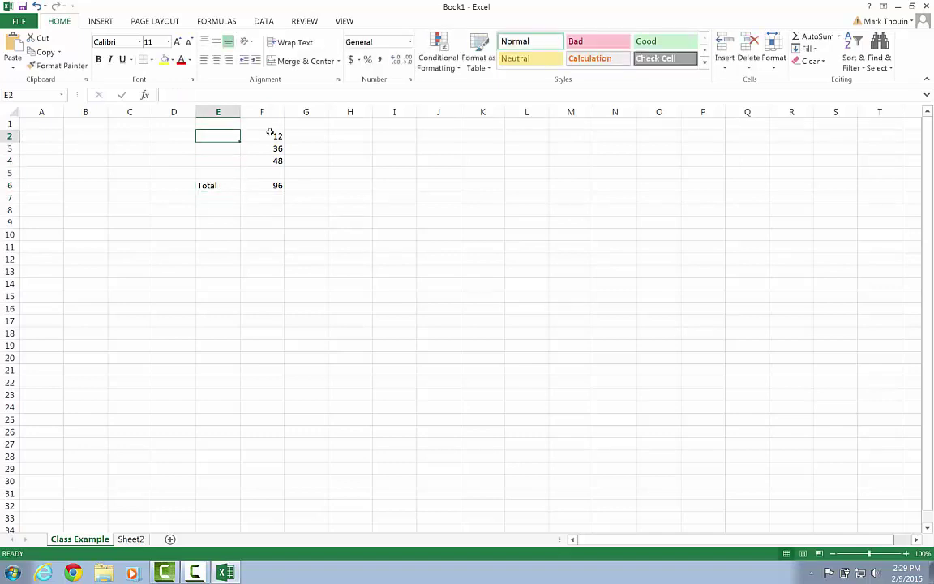
pyautogui.write('Number 1')
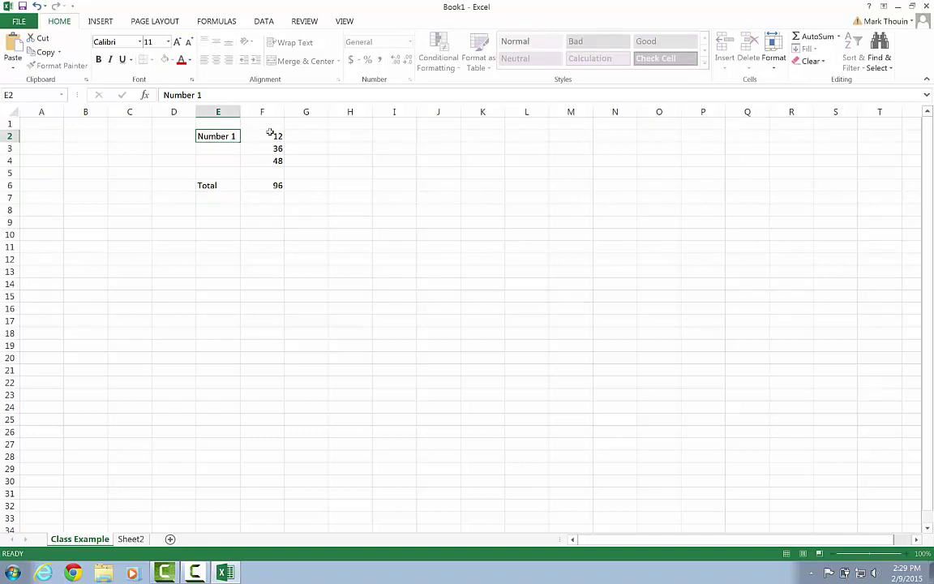
pyautogui.press('Return')
pyautogui.write('Number 2')
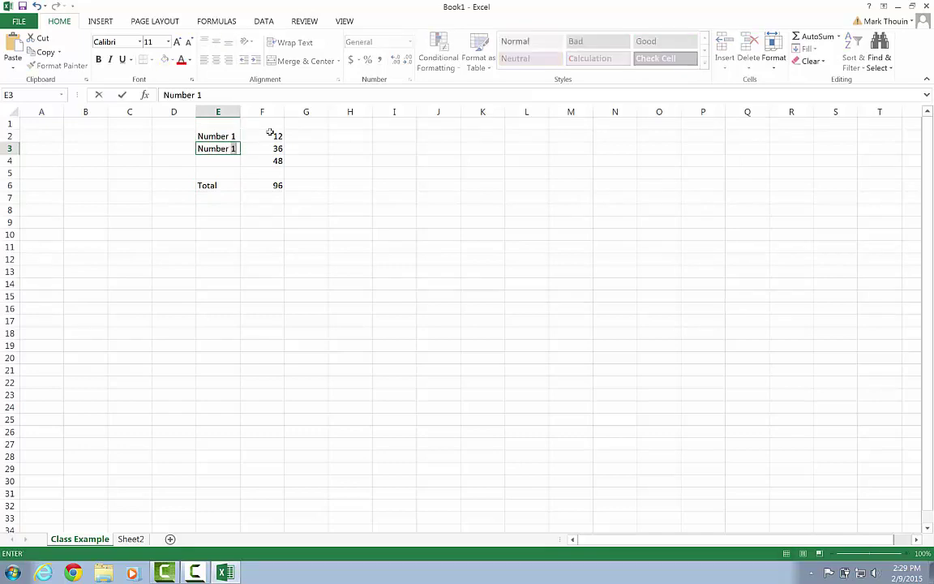
pyautogui.press('Return')
pyautogui.write('Number 3')
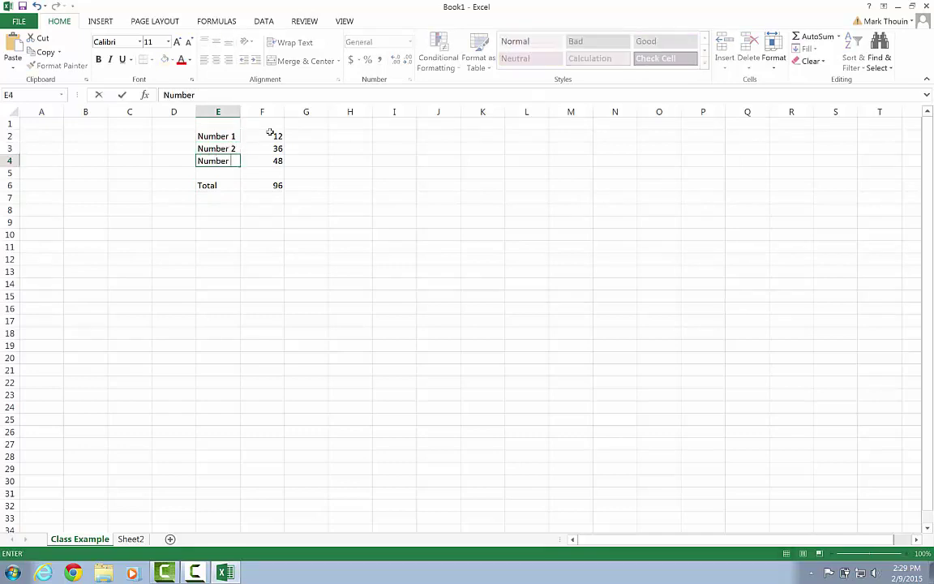
pyautogui.press('Return')
pyautogui.press('Down')
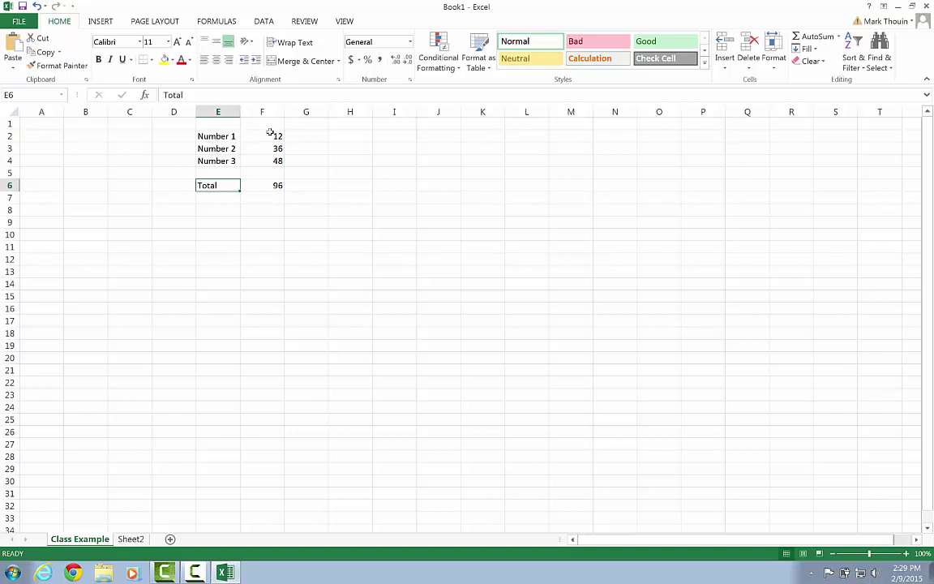
# Step: Open F6 for editing to reveal its =SUM(F2:F5) formula
pyautogui.press('Right')
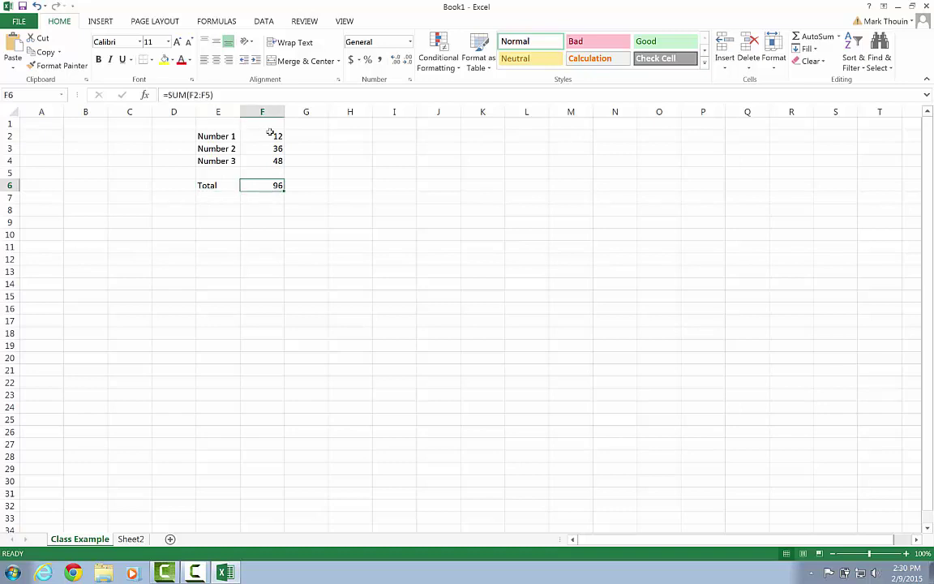
pyautogui.press('F2')
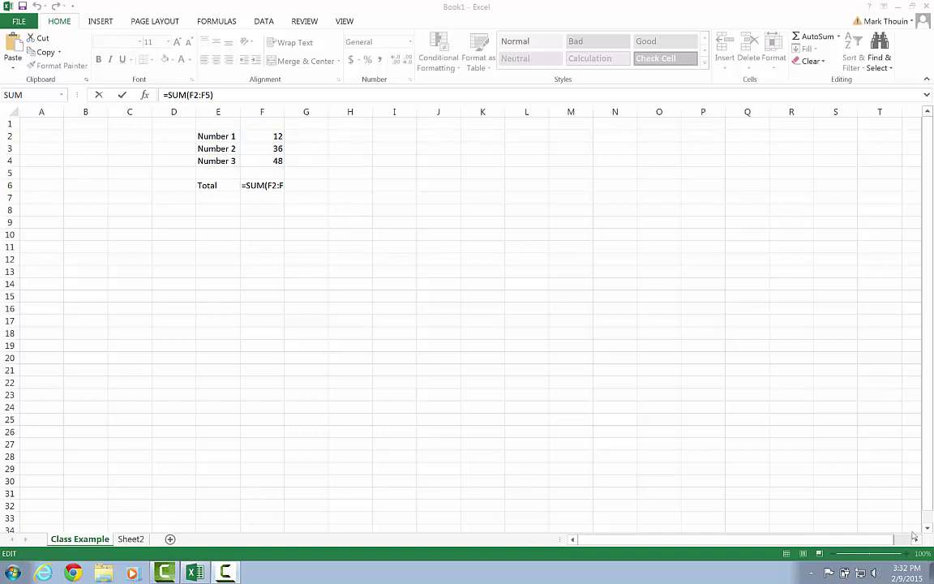
# Step: Leave F6 unchanged, type 'Total' in E7, and begin an = formula in F7
pyautogui.click(267, 184)
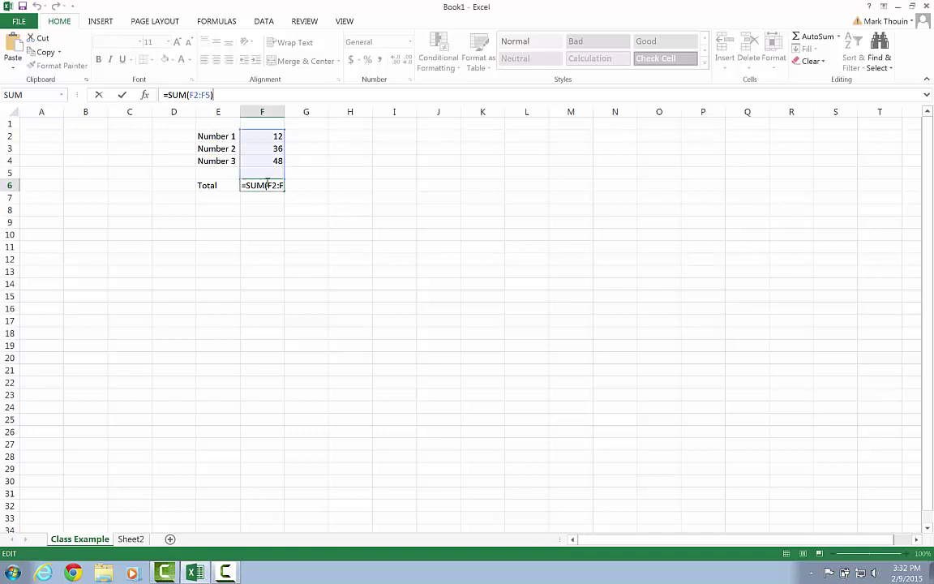
pyautogui.press('Return')
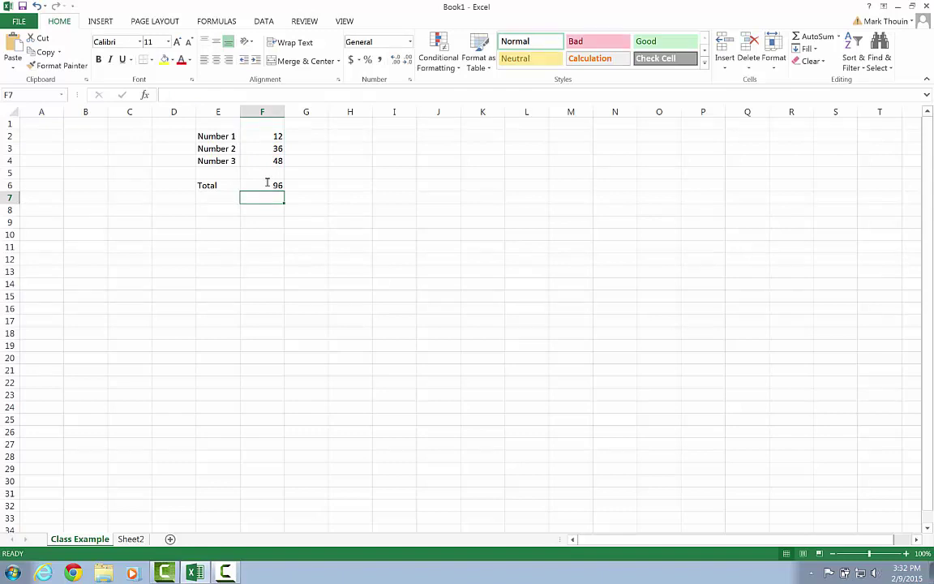
pyautogui.press('Left')
pyautogui.write('Total')
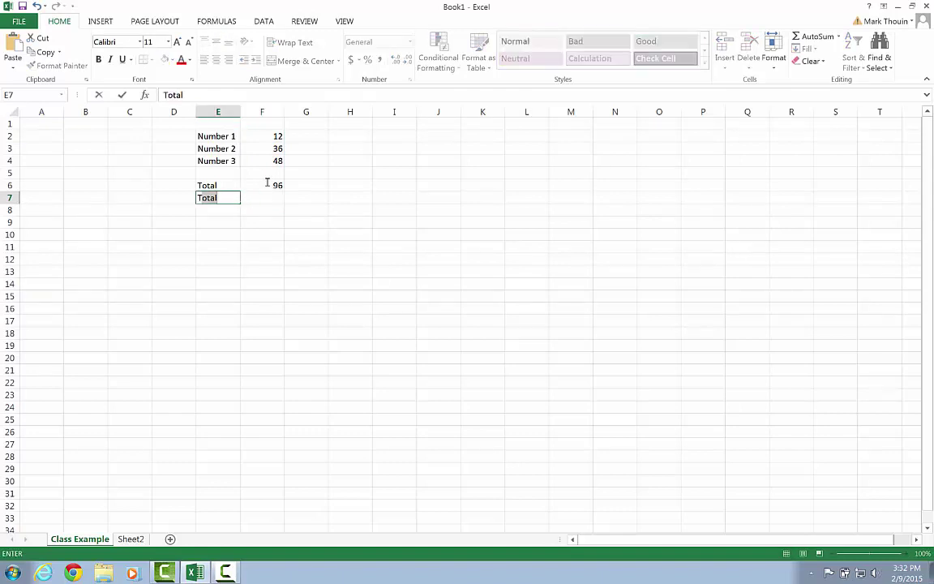
pyautogui.press('Tab')
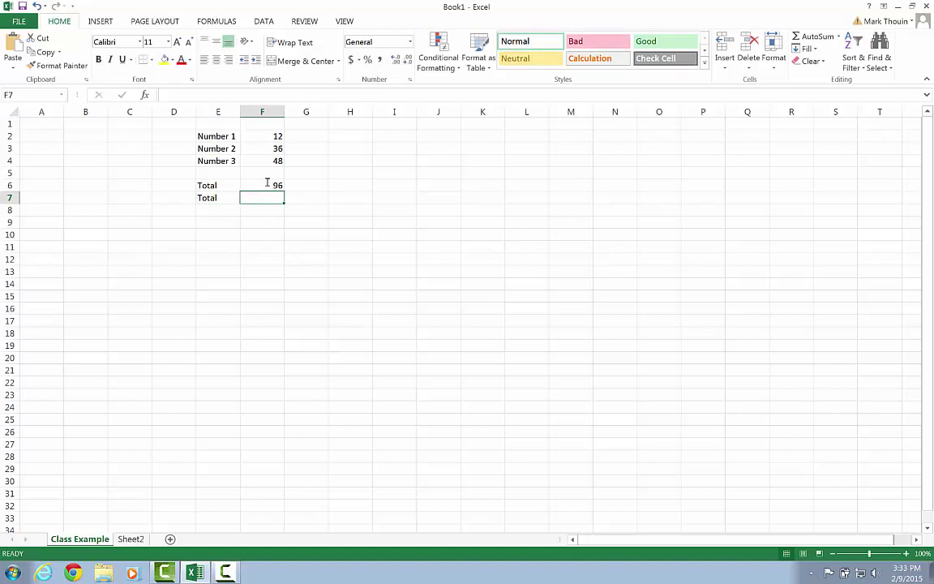
pyautogui.write('=')
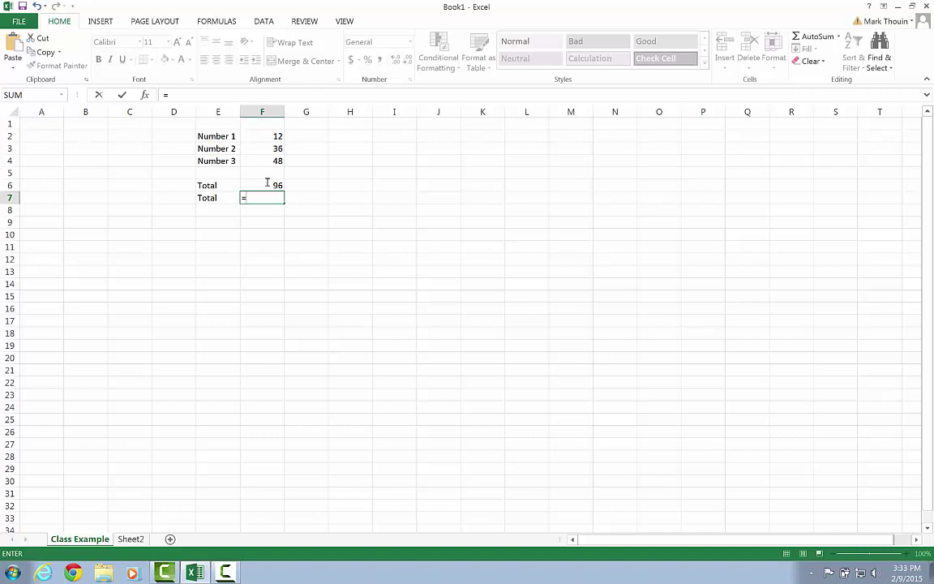
# Step: Enter the formula =F2+F3+F4 in F7, giving 96
pyautogui.click(262, 136)
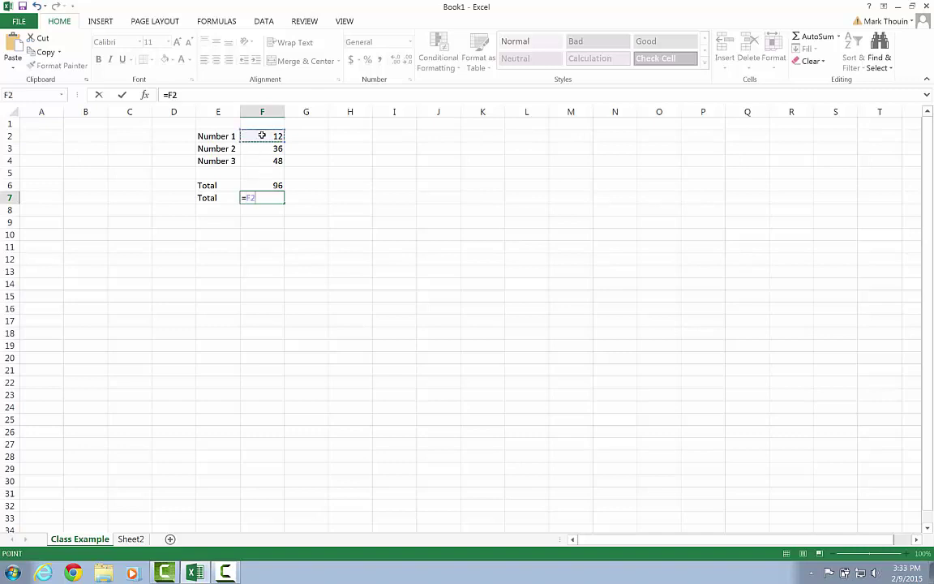
pyautogui.write('+')
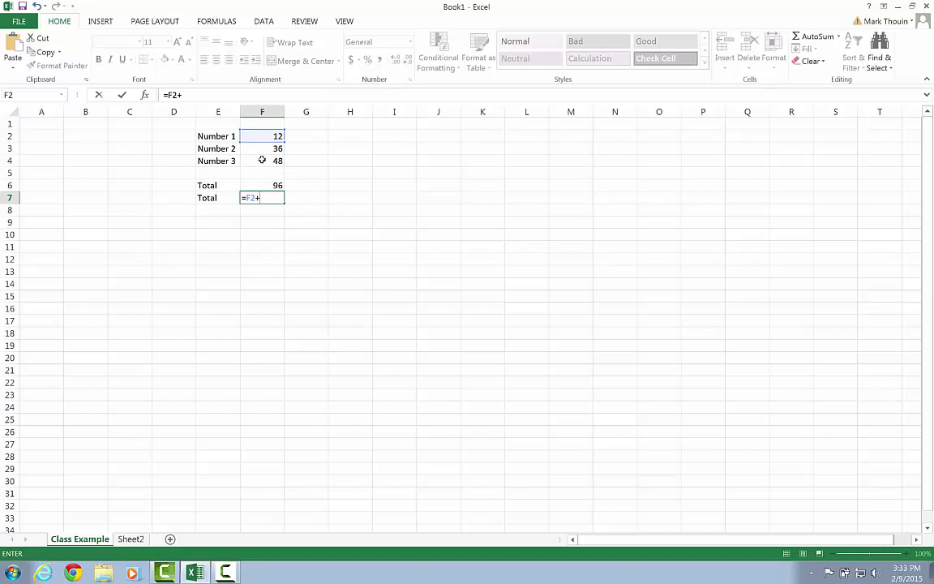
pyautogui.click(260, 151)
pyautogui.write('+')
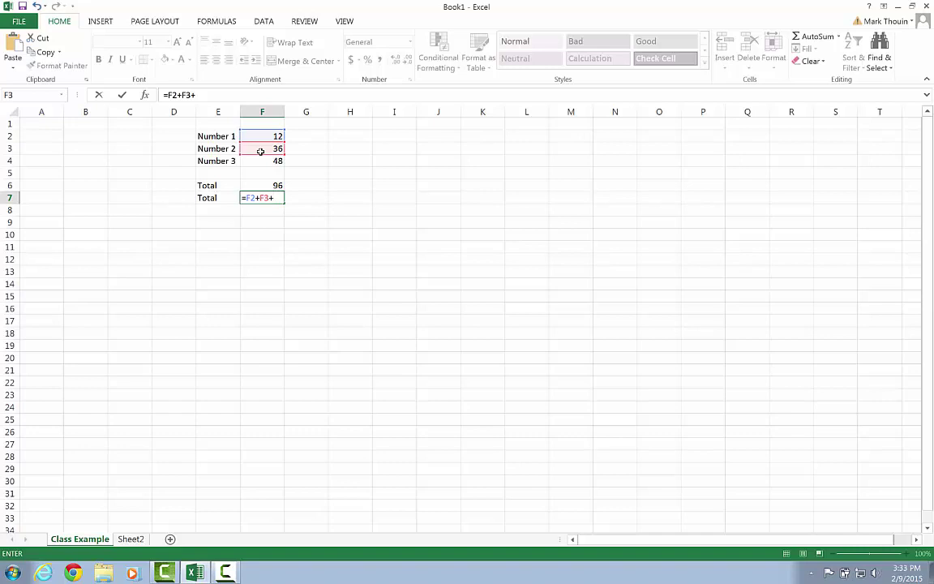
pyautogui.write('F4')
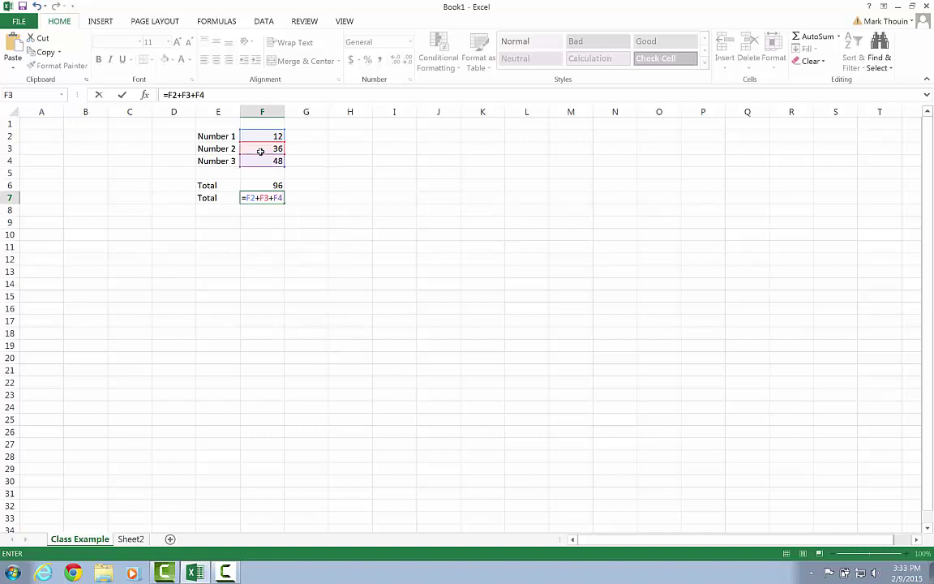
pyautogui.press('Return')
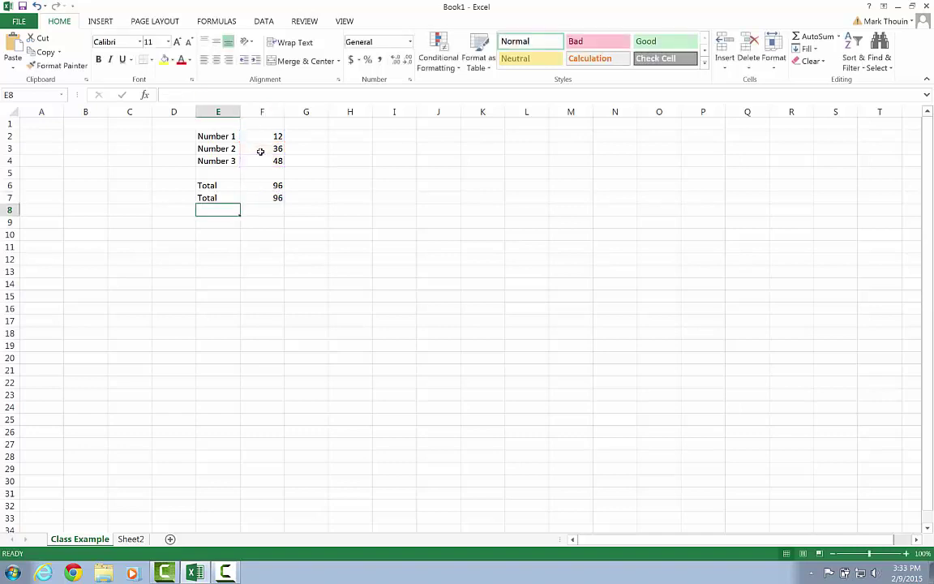
# Step: Label E8 'Total' and enter the hard-coded formula =12+36+48 in F8
pyautogui.write('Total')
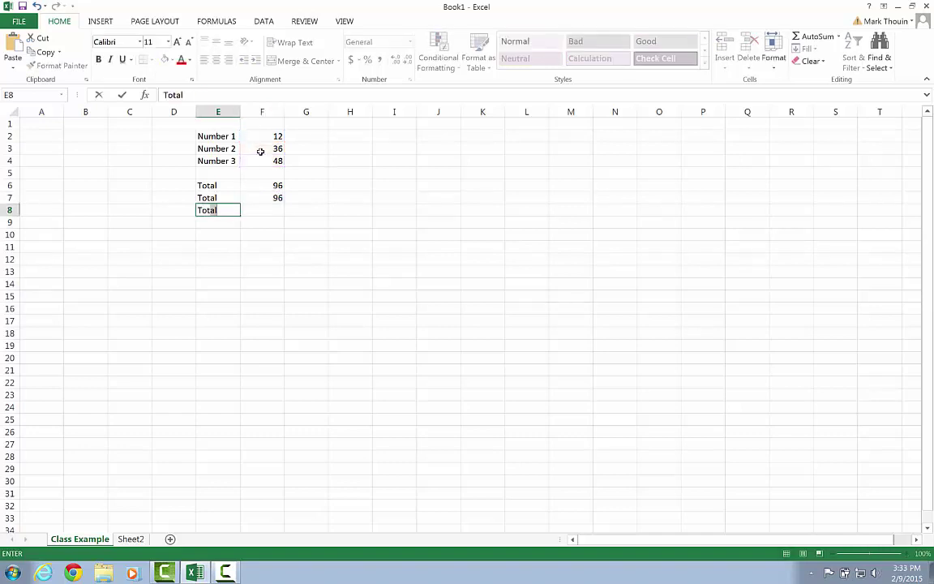
pyautogui.press('Tab')
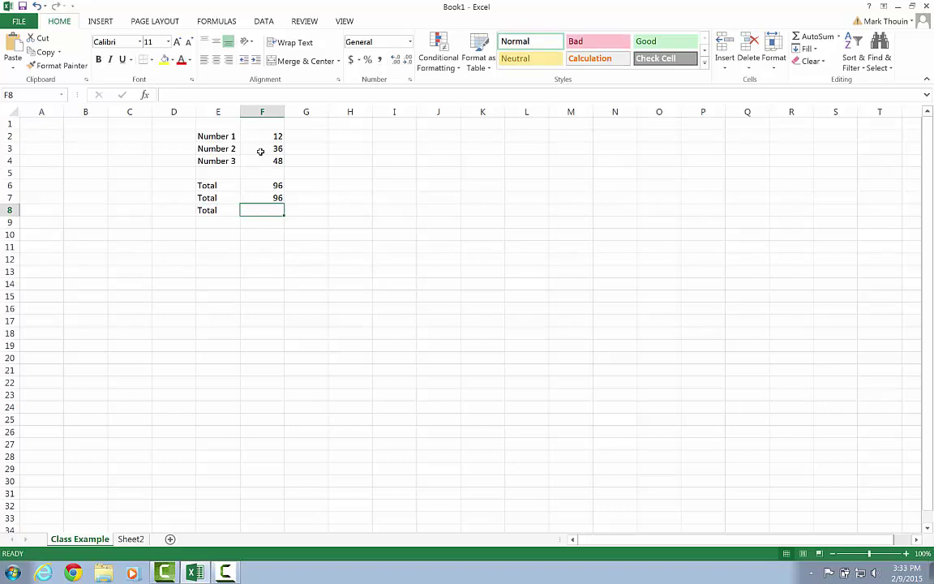
pyautogui.write('=')
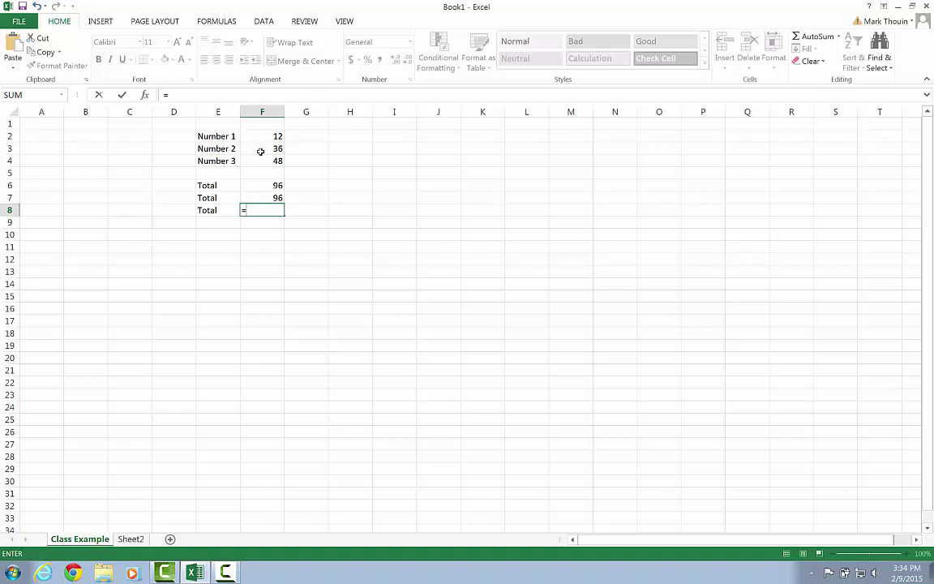
pyautogui.write('12+36+48')
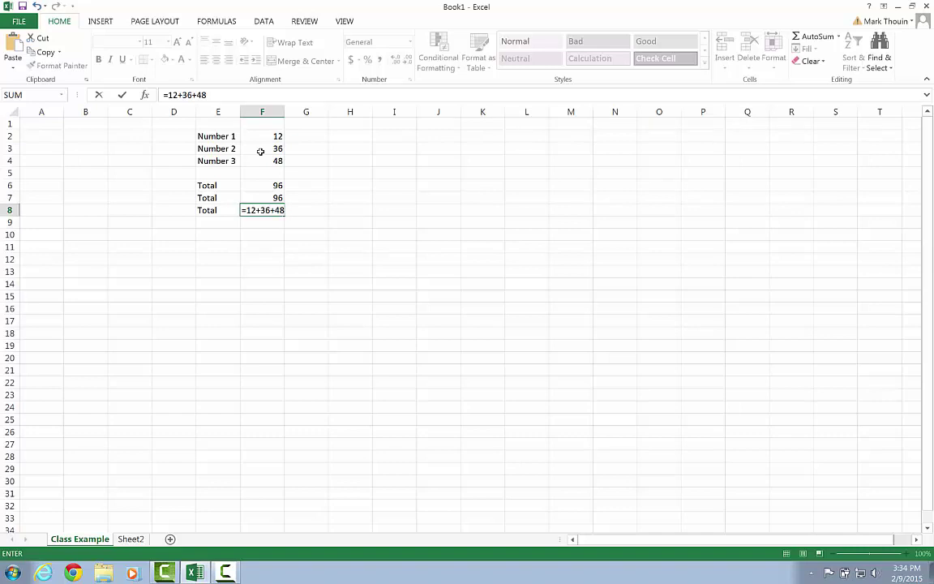
pyautogui.hotkey('ctrl', 'Return')
pyautogui.press('Left')
pyautogui.press('Right')
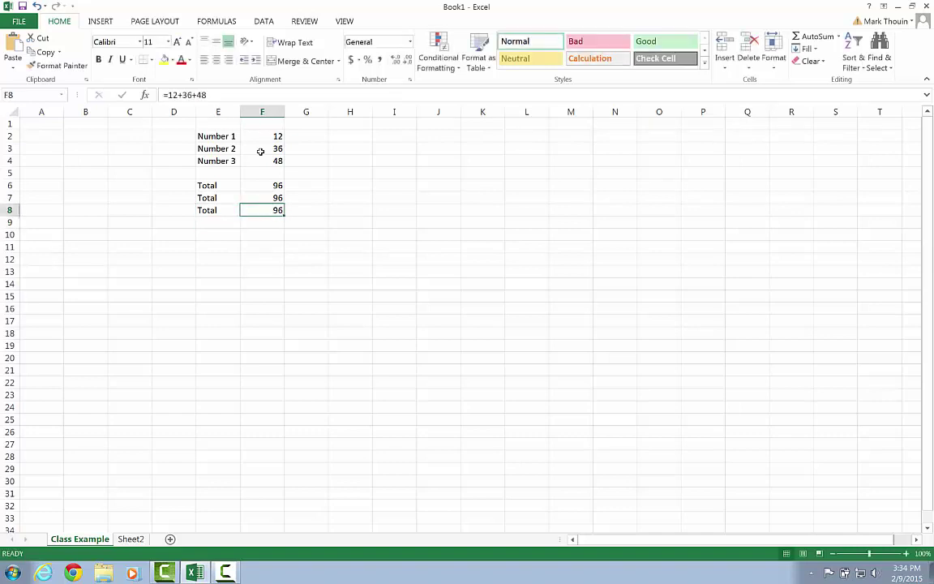
# Step: Change Number 1 in F2 from 12 to 24
pyautogui.click(223, 95)
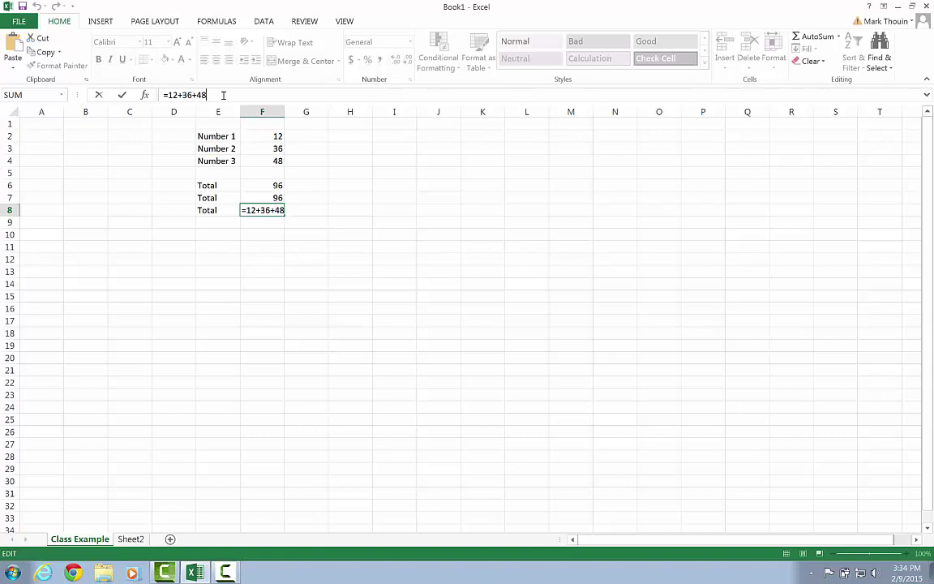
pyautogui.press('Return')
pyautogui.press('Up')
pyautogui.press('Up')
pyautogui.press('Up')
pyautogui.press('Up')
pyautogui.press('Up')
pyautogui.press('Up')
pyautogui.press('Up')
pyautogui.press('Up')
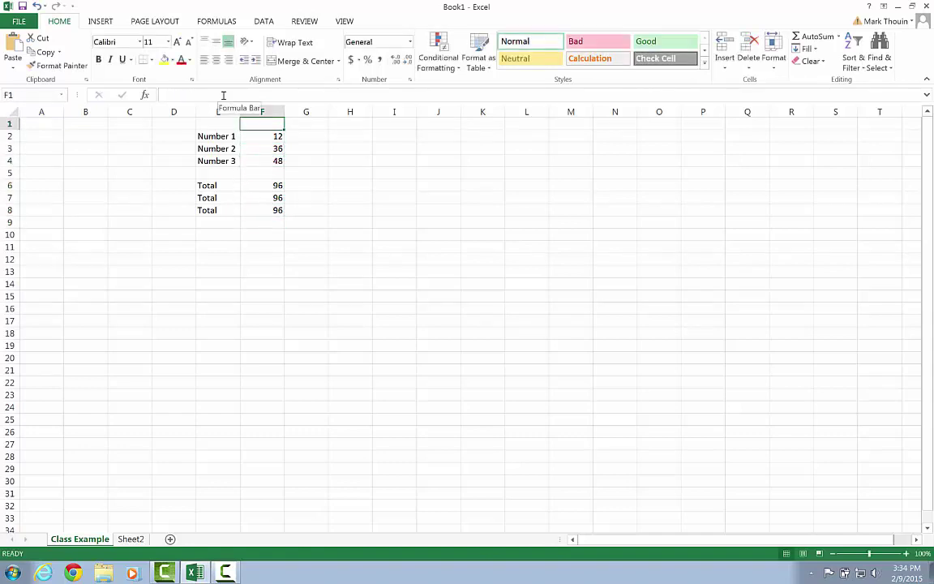
pyautogui.press('Down')
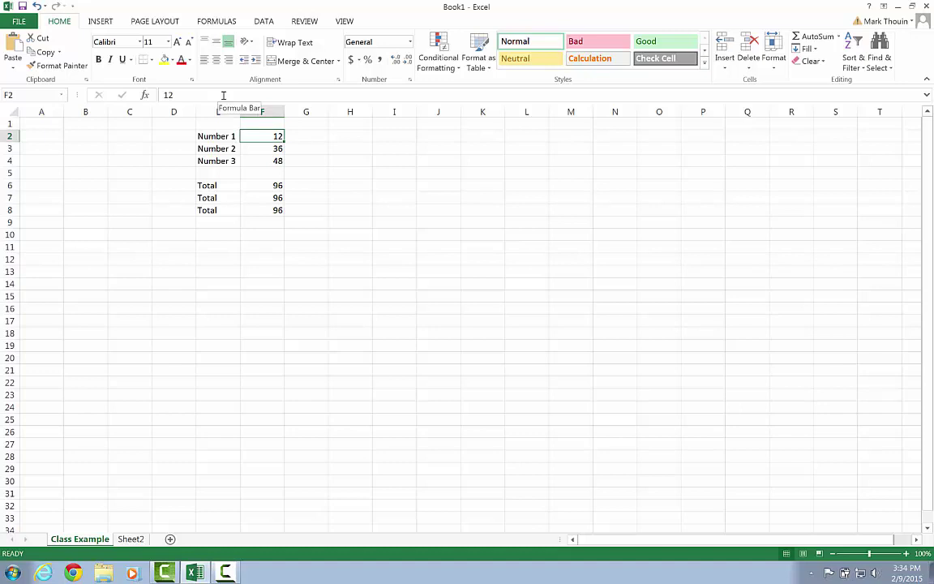
pyautogui.write('24')
pyautogui.press('Return')
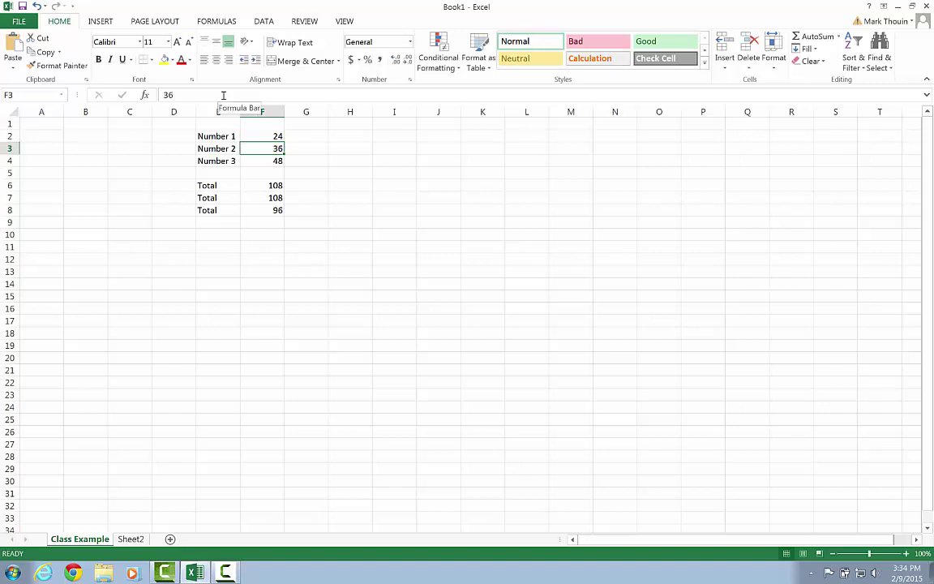
# Step: Check the totals in F6, F7 (108) and F8 (96), reopening F8's formula
pyautogui.press('Up')
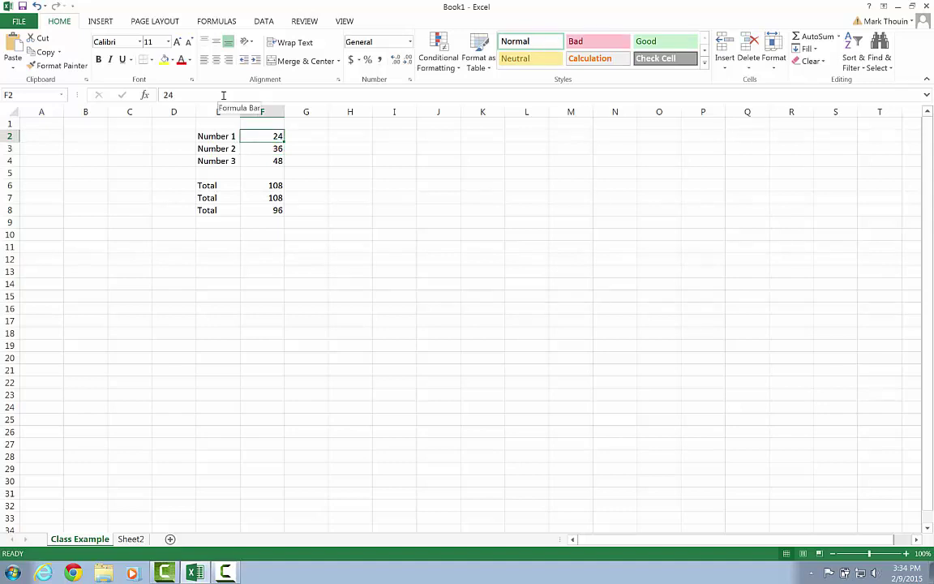
pyautogui.press('Down')
pyautogui.press('Down')
pyautogui.press('Down')
pyautogui.press('Down')
pyautogui.press('Down')
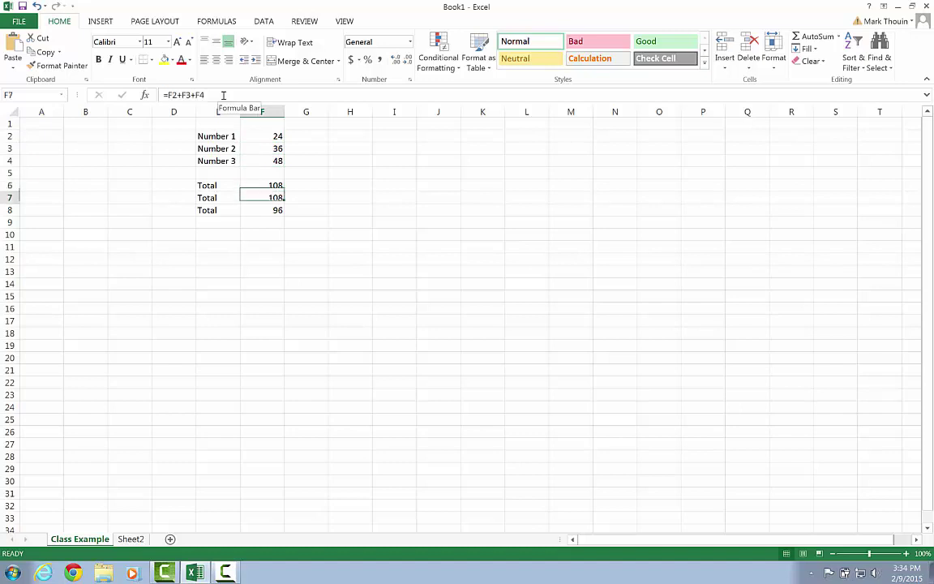
pyautogui.press('Up')
pyautogui.press('Down')
pyautogui.press('Down')
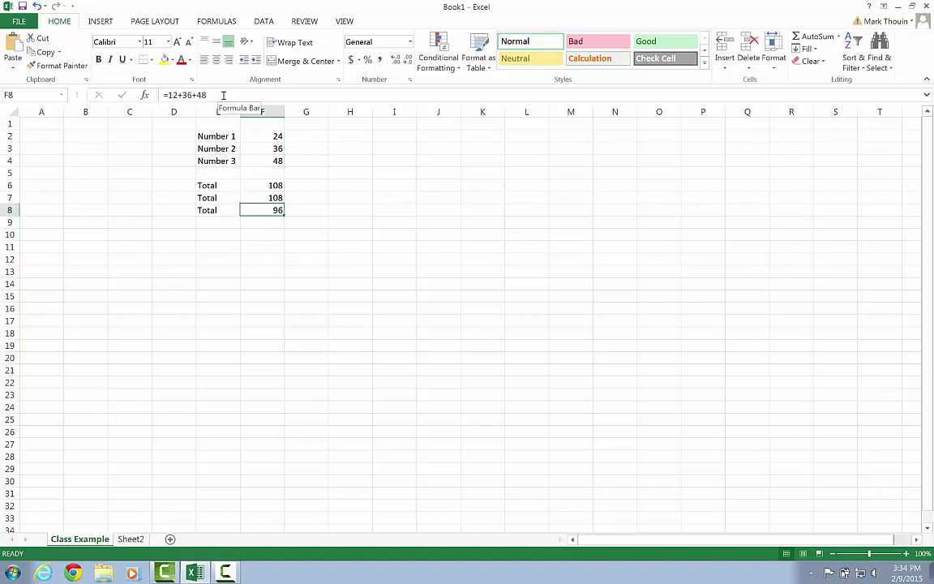
pyautogui.click(223, 95)
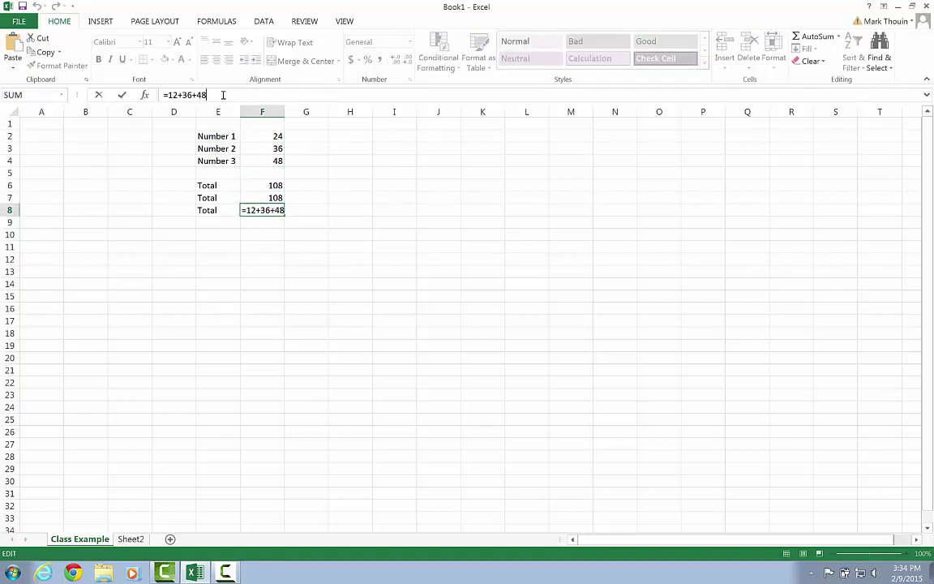
# Step: Replace F8's typed numbers with the formula =SUM(F2, F3, F4)
pyautogui.press('BackSpace')
pyautogui.press('BackSpace')
pyautogui.press('BackSpace')
pyautogui.press('BackSpace')
pyautogui.press('BackSpace')
pyautogui.press('BackSpace')
pyautogui.press('BackSpace')
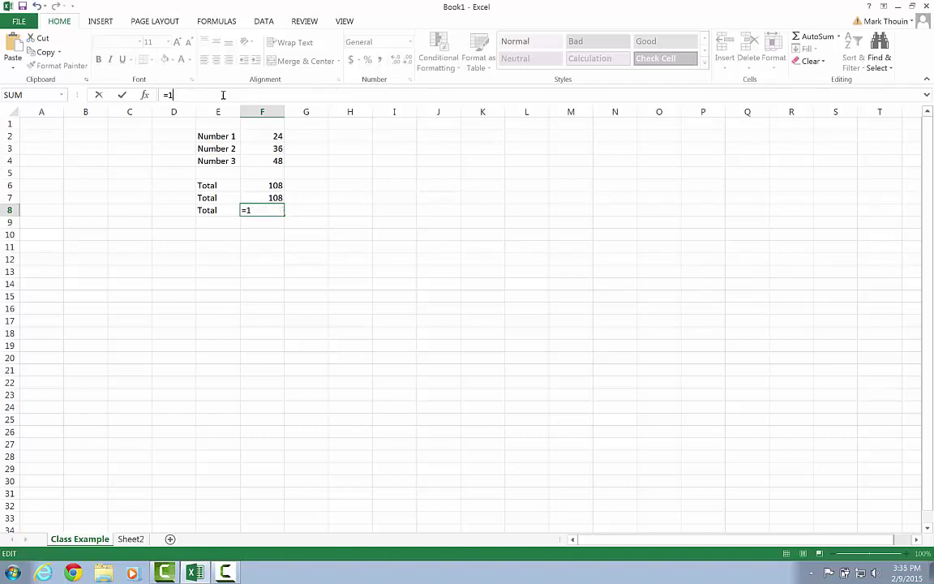
pyautogui.press('BackSpace')
pyautogui.write('sum(')
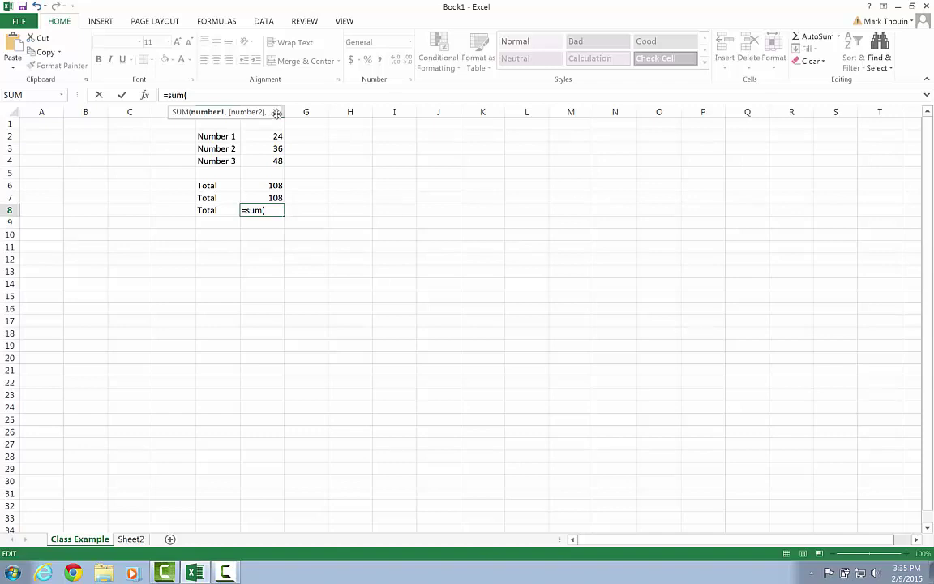
pyautogui.write('f2')
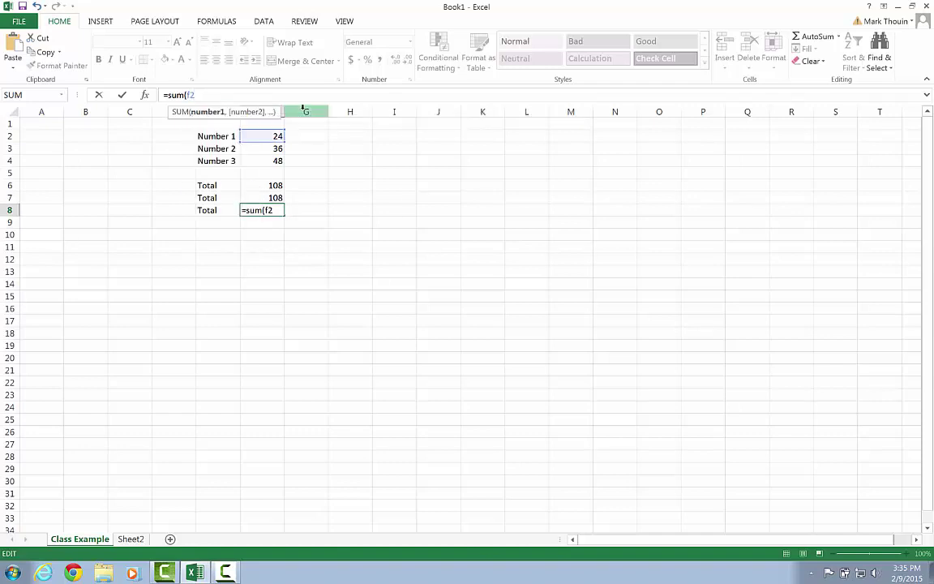
pyautogui.write(':')
pyautogui.press('BackSpace')
pyautogui.write(', f3, ')
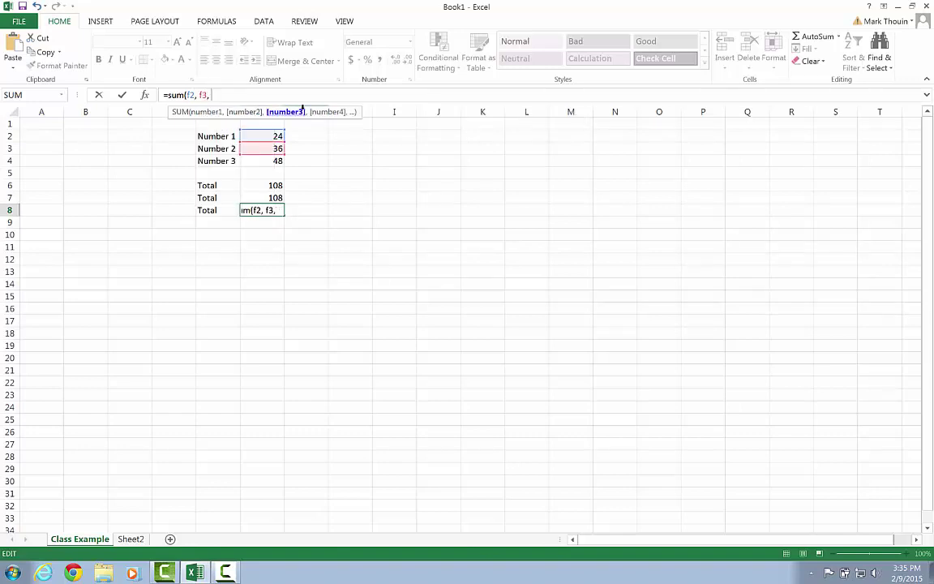
pyautogui.write('f4)')
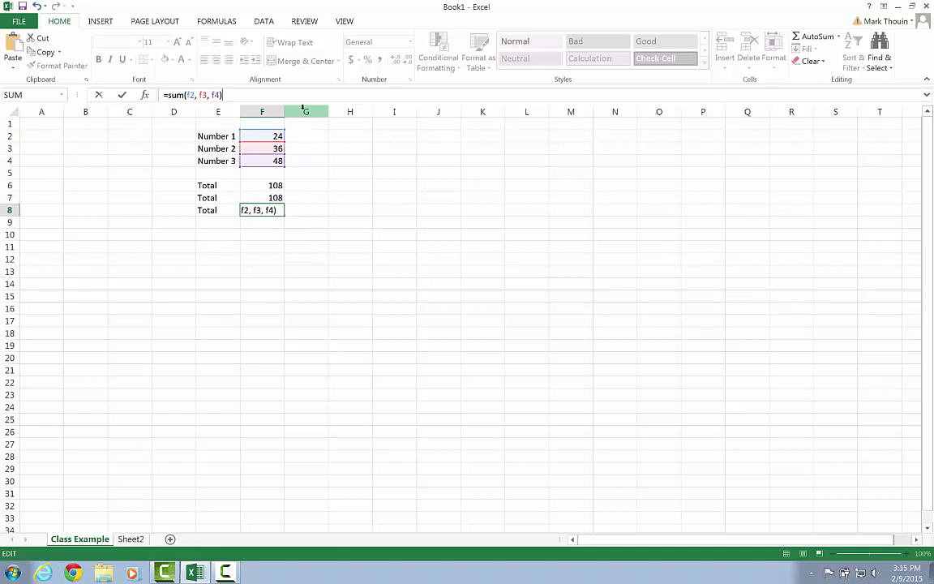
pyautogui.press('Return')
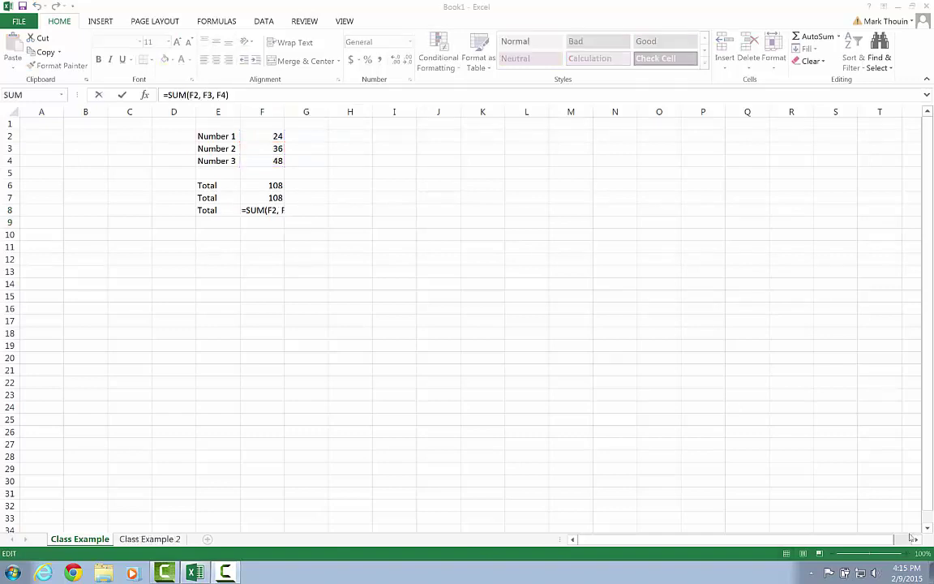